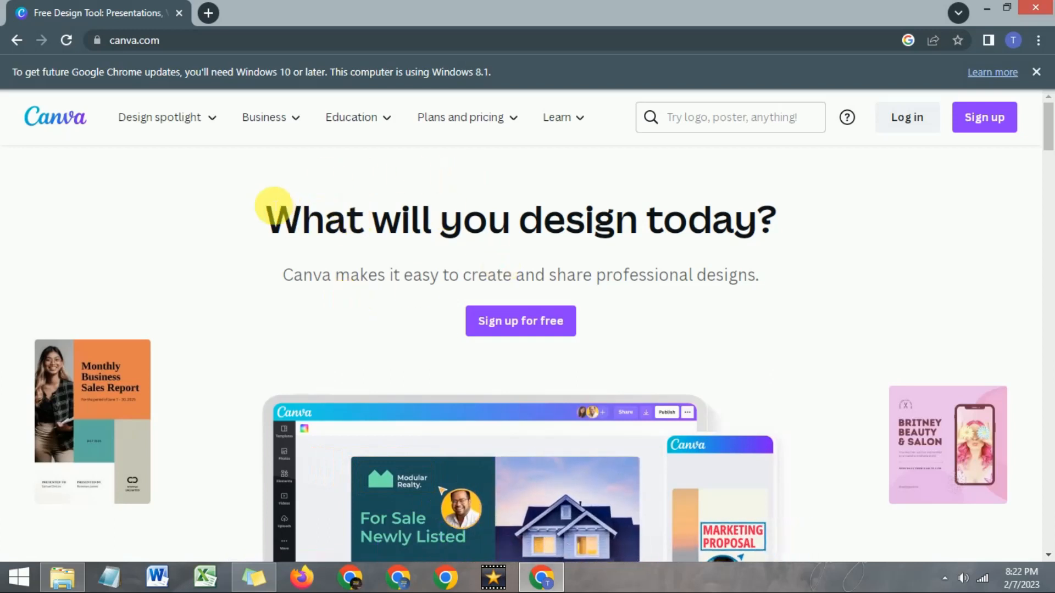
# - Sign up for a free Canva account by continuing with the existing Google account
pyautogui.scroll(-1, 267, 201)
pyautogui.scroll(1, 266, 200)
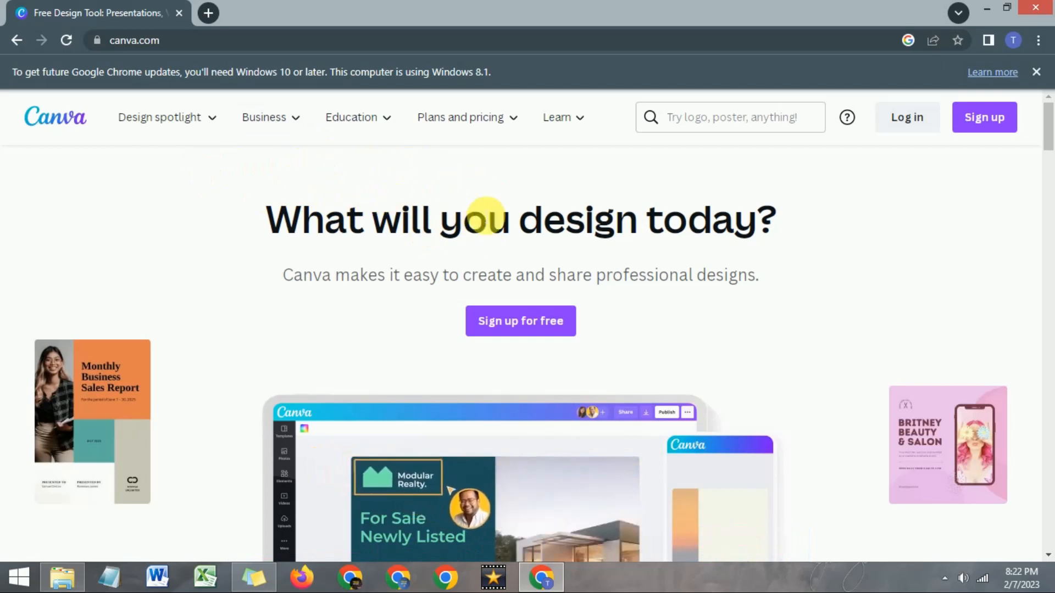
pyautogui.click(520, 328)
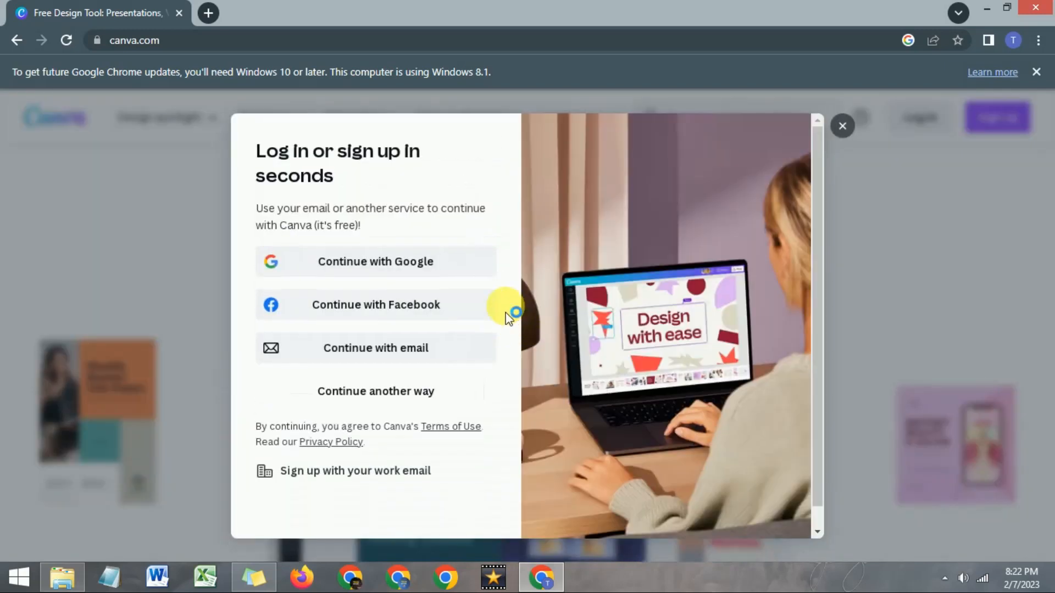
pyautogui.click(388, 270)
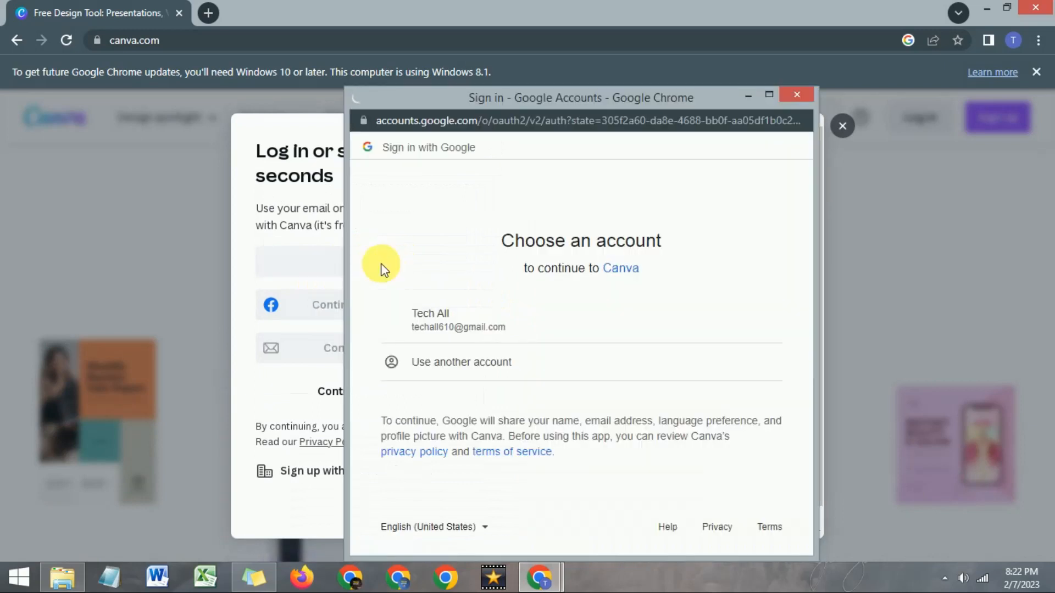
pyautogui.click(467, 325)
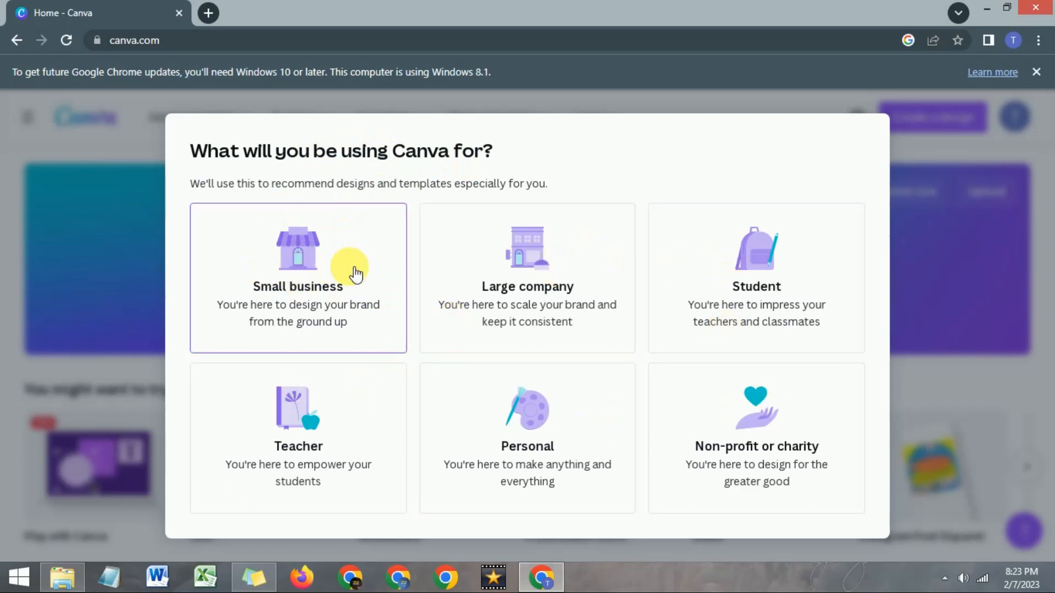
# - Choose Personal as the intended use of Canva and postpone the Canva Pro free trial offer
pyautogui.click(538, 445)
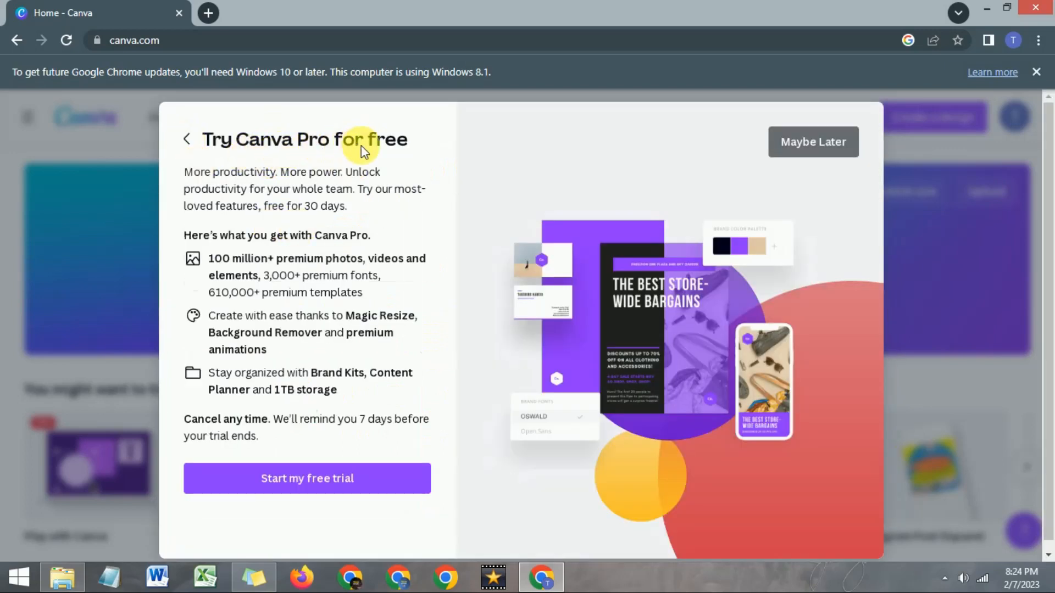
pyautogui.click(280, 482)
pyautogui.click(321, 474)
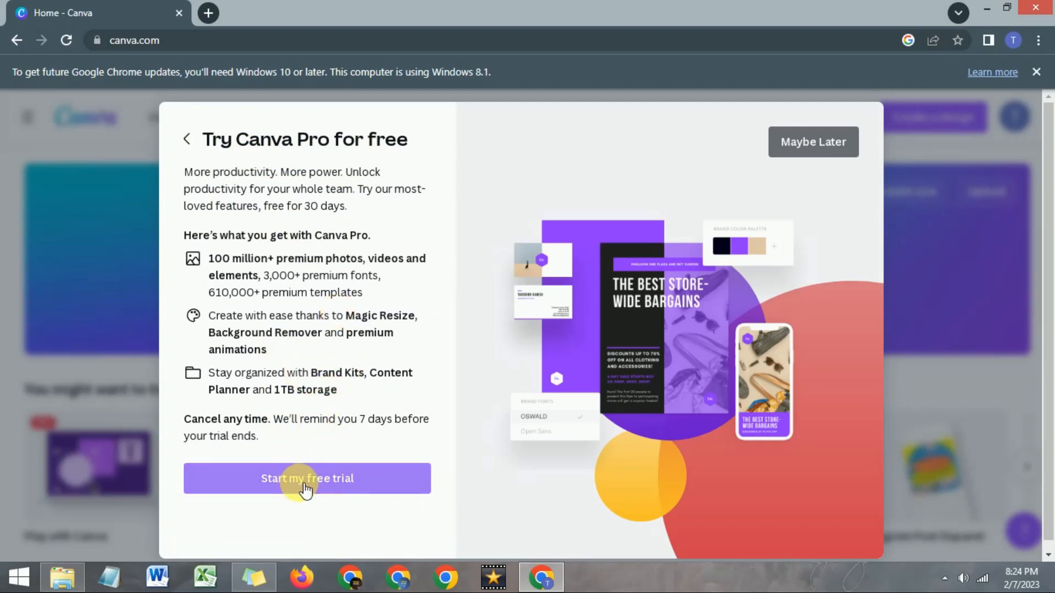
pyautogui.click(808, 144)
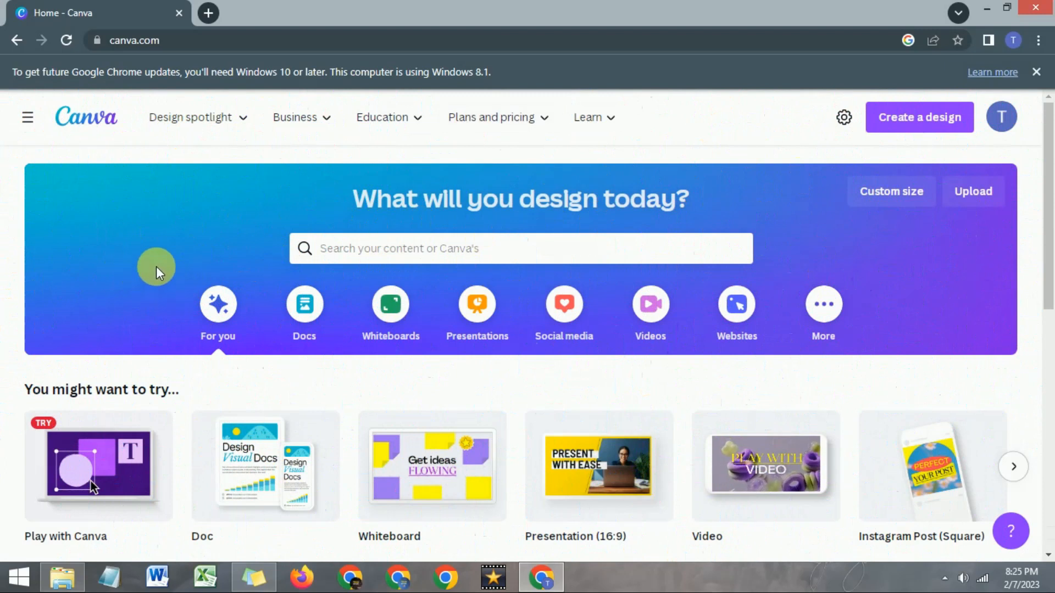
# - Look over the home page sections and the Design spotlight, Business, Education, Plans and pricing, and Learn offerings
pyautogui.scroll(-3, 179, 259)
pyautogui.scroll(3, 177, 260)
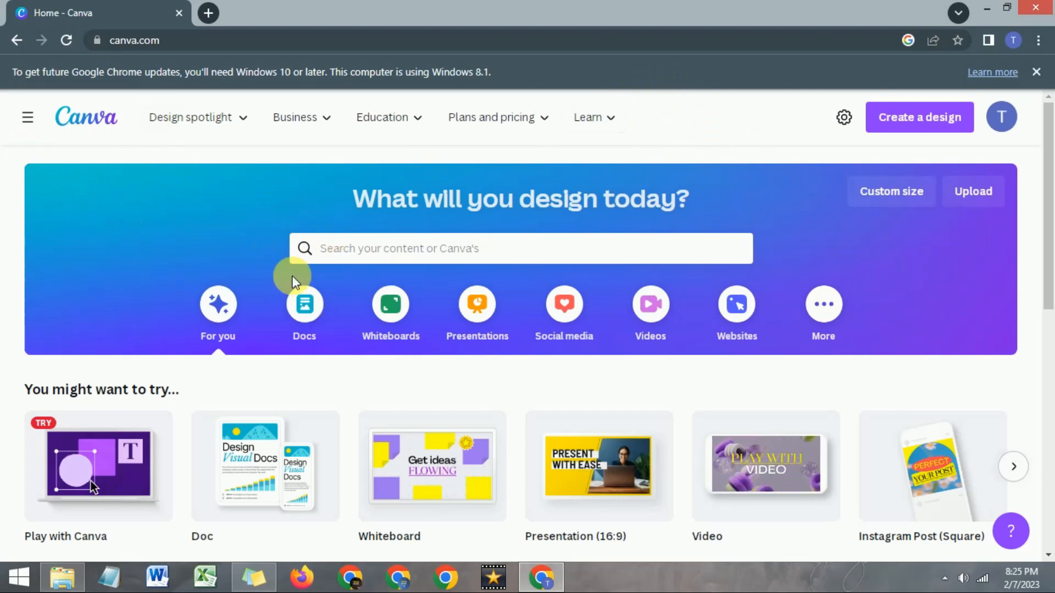
pyautogui.scroll(-7, 89, 288)
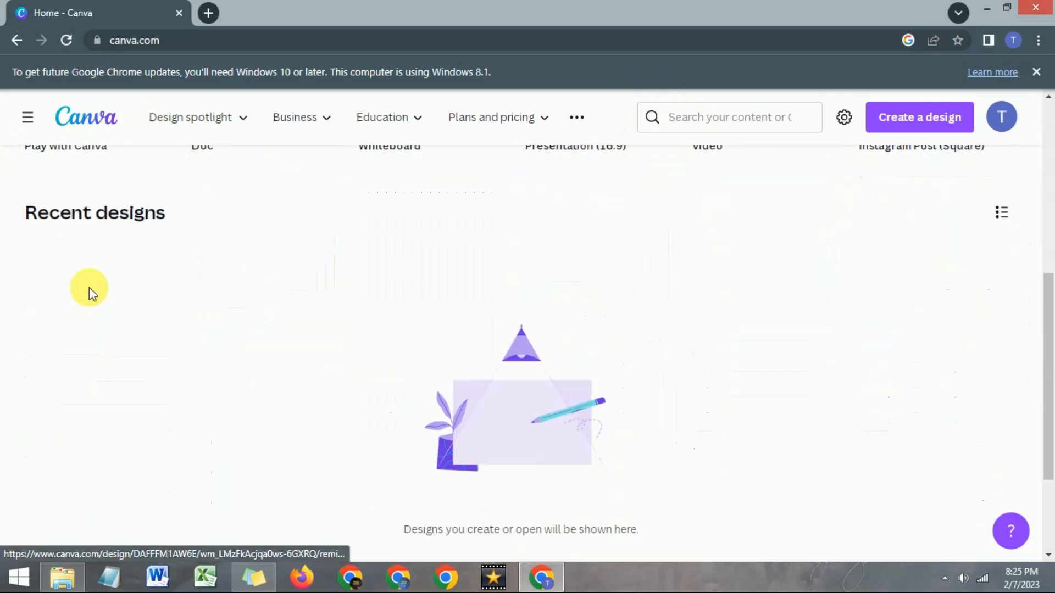
pyautogui.scroll(7, 89, 288)
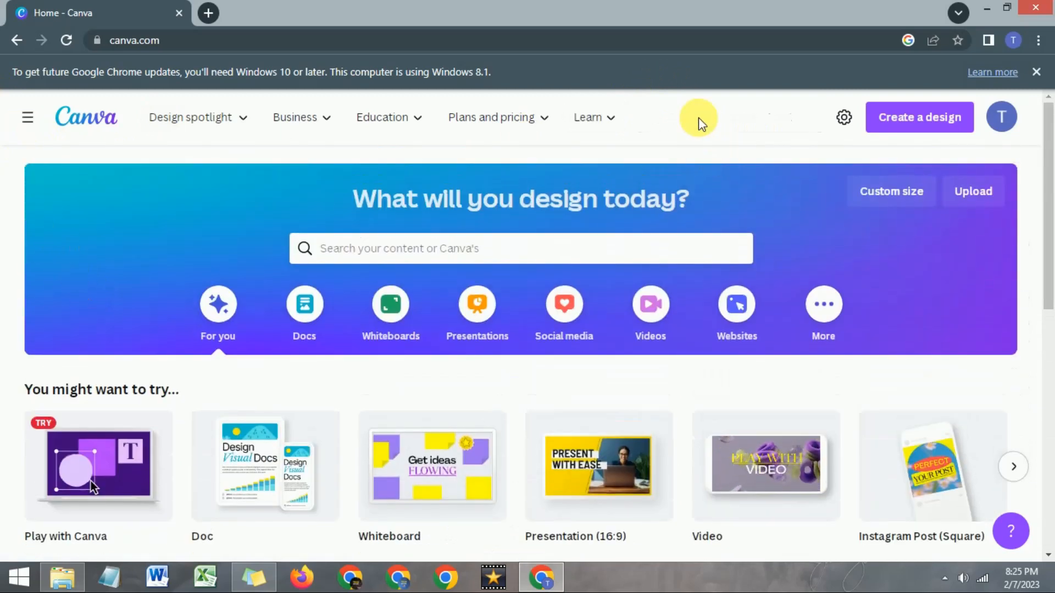
pyautogui.click(245, 118)
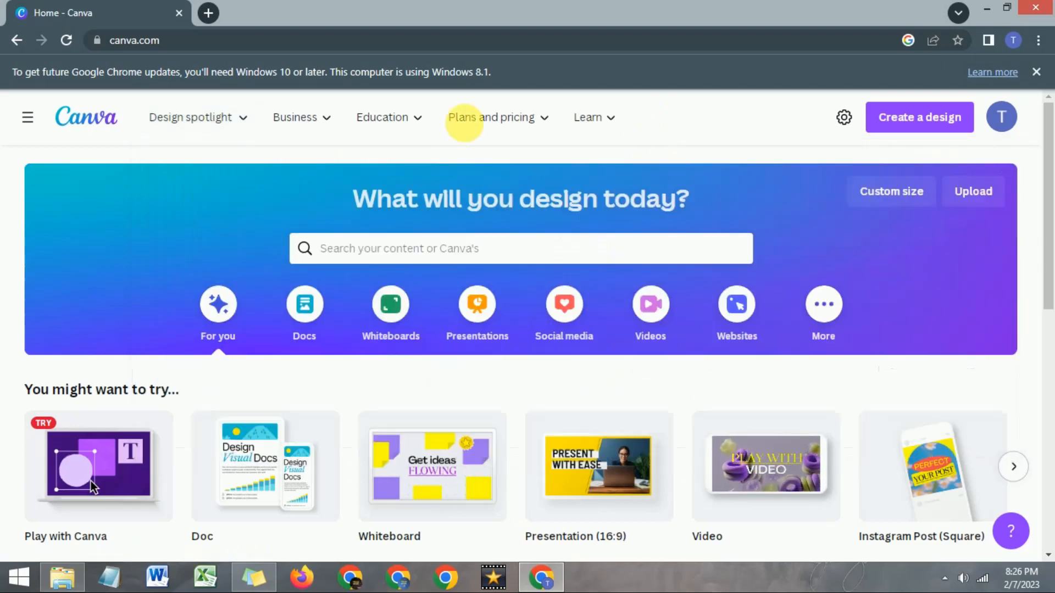
pyautogui.moveTo(318, 122)
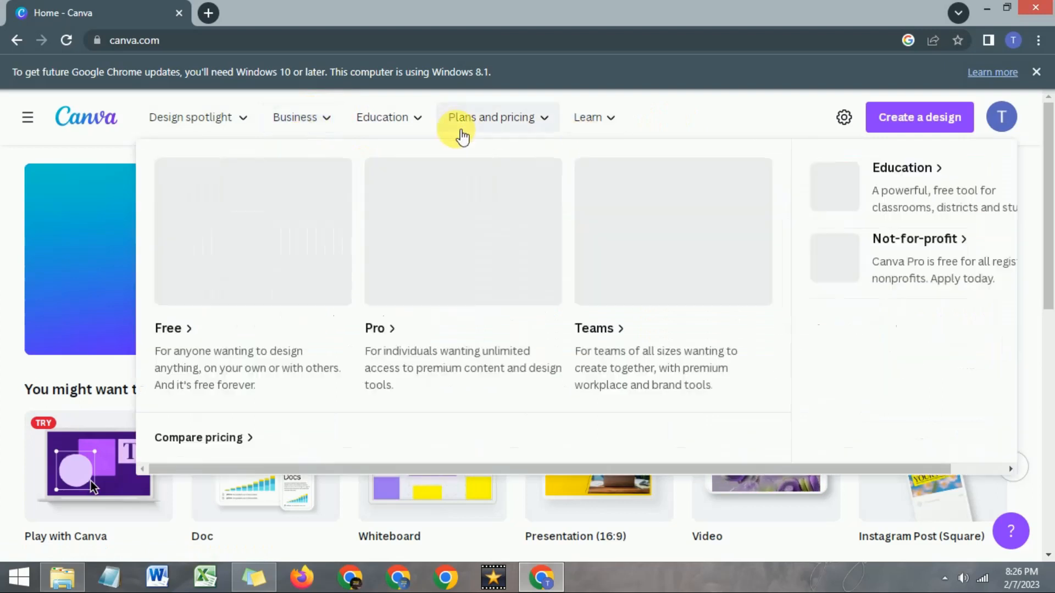
pyautogui.click(421, 119)
pyautogui.click(421, 119)
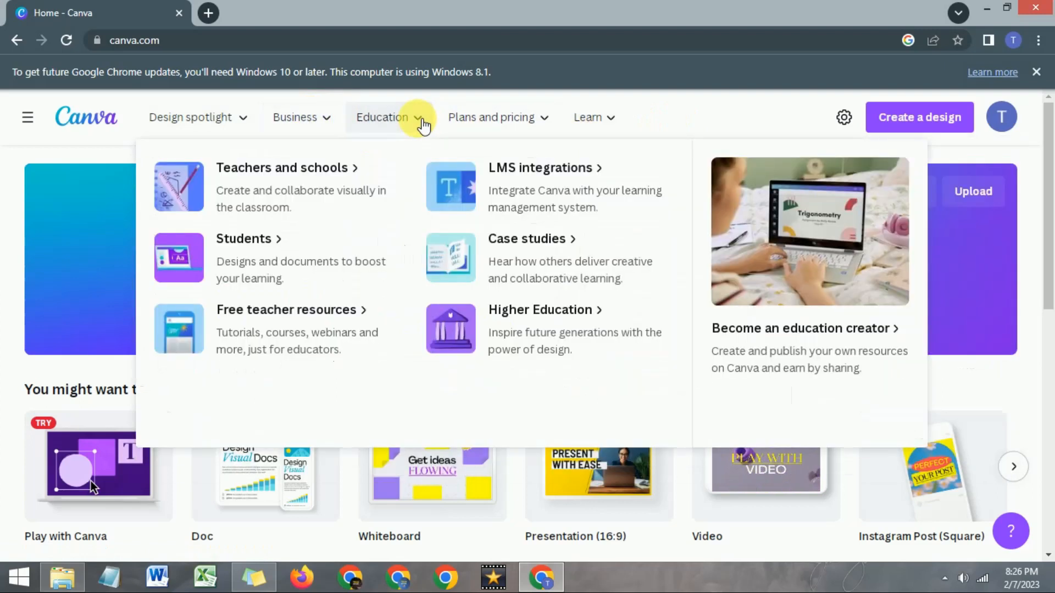
pyautogui.moveTo(538, 122)
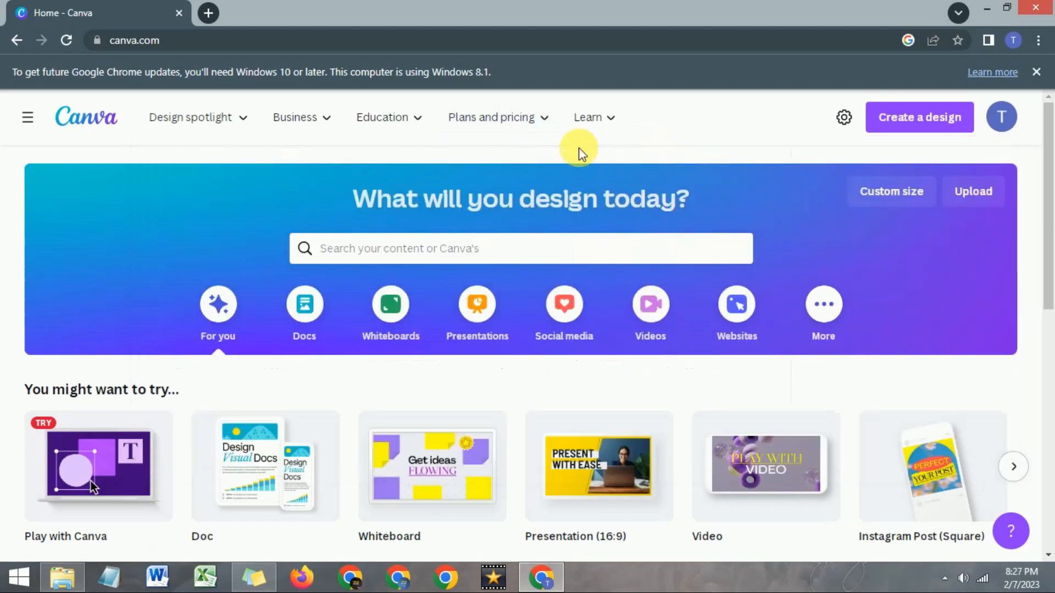
pyautogui.moveTo(594, 131)
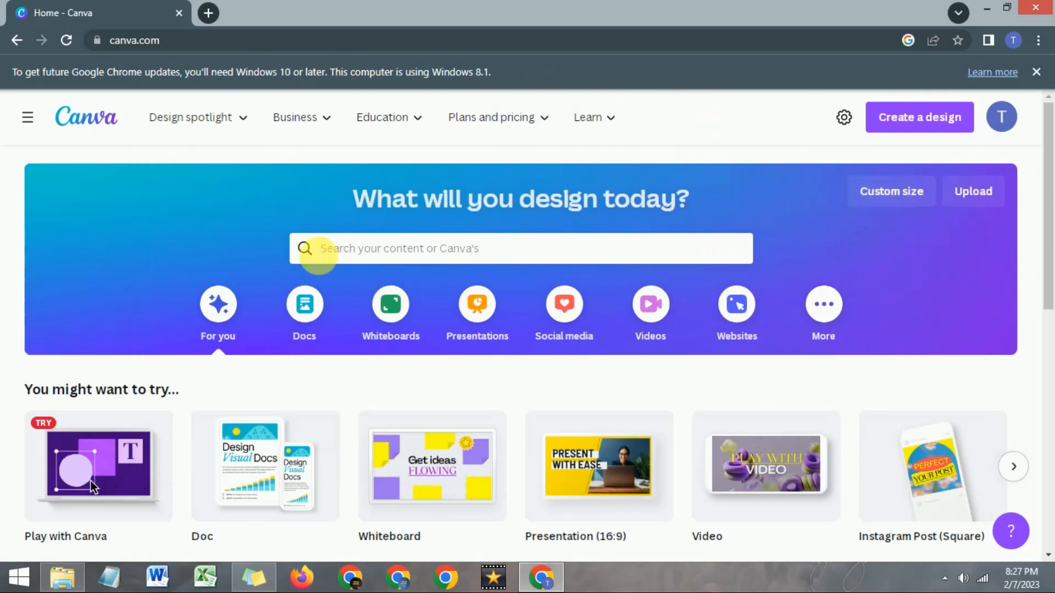
# - Search the templates for "youtube thumbnail" and open the YouTube Thumbnail 1280 × 720 px category
pyautogui.click(337, 253)
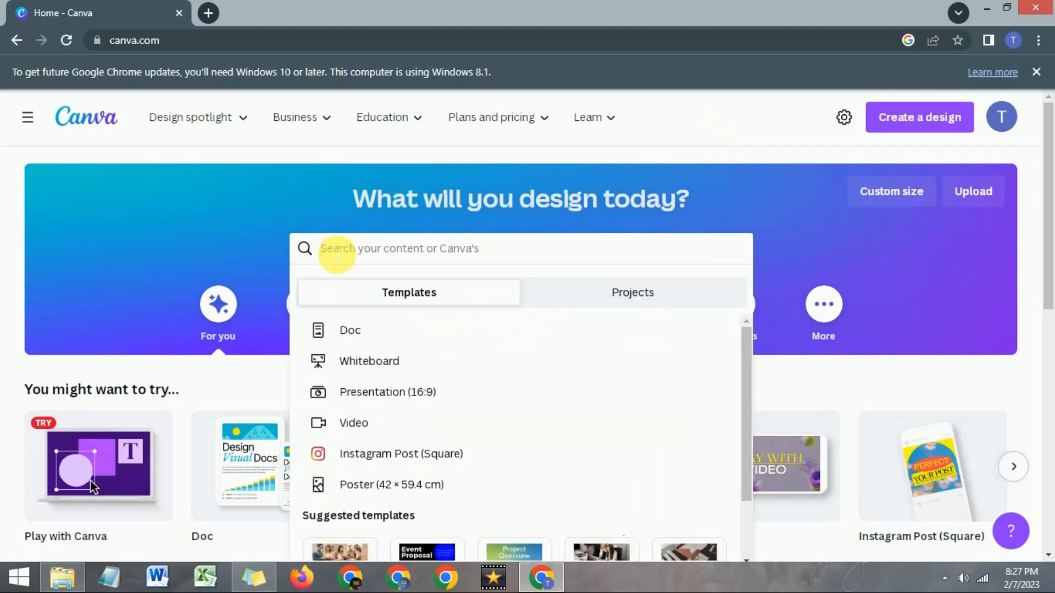
pyautogui.write('you')
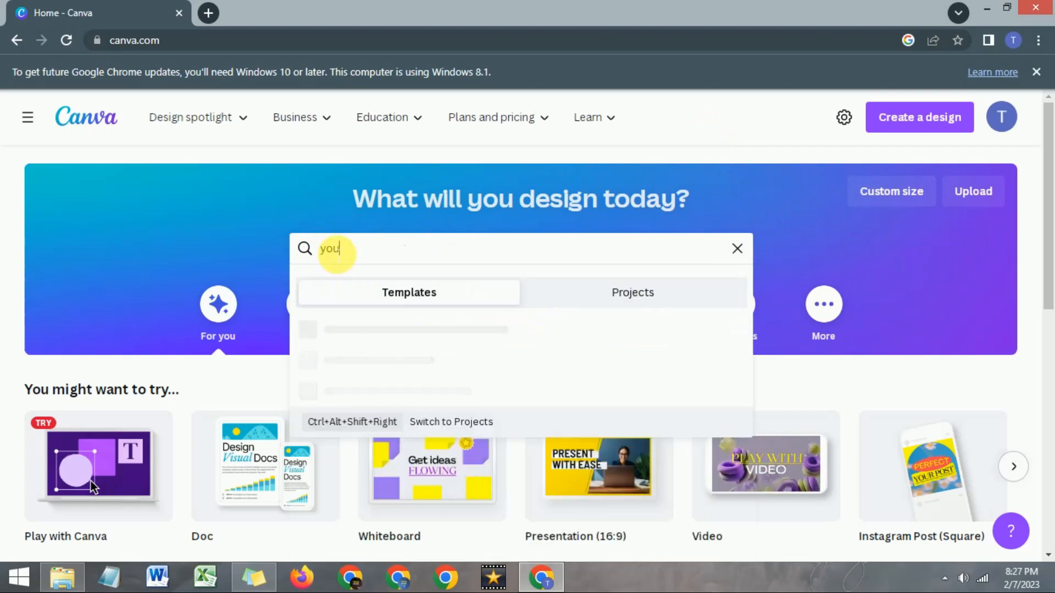
pyautogui.write('tube ')
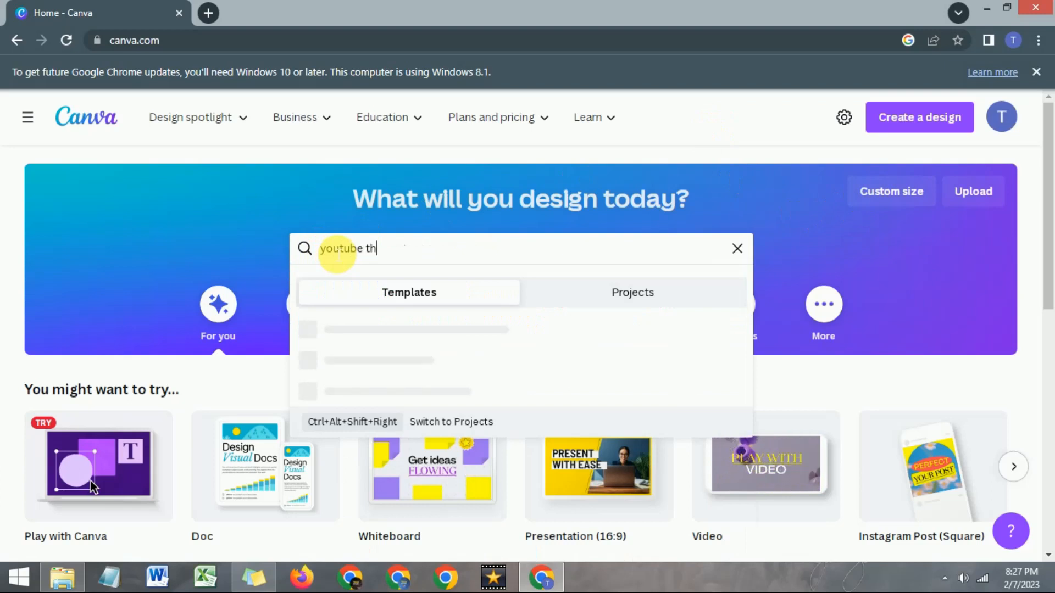
pyautogui.write('thumbnail')
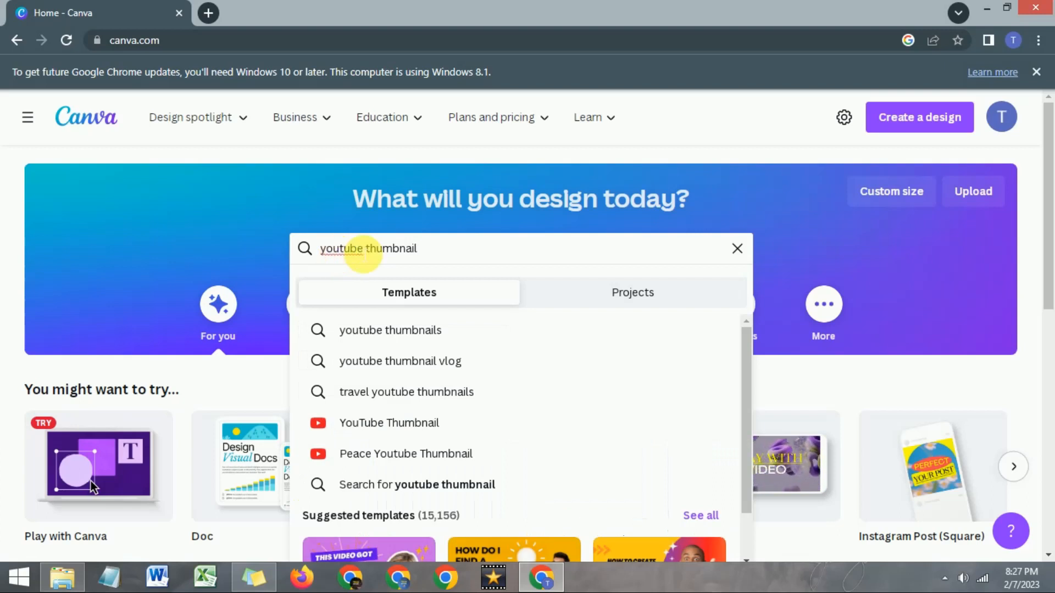
pyautogui.click(377, 433)
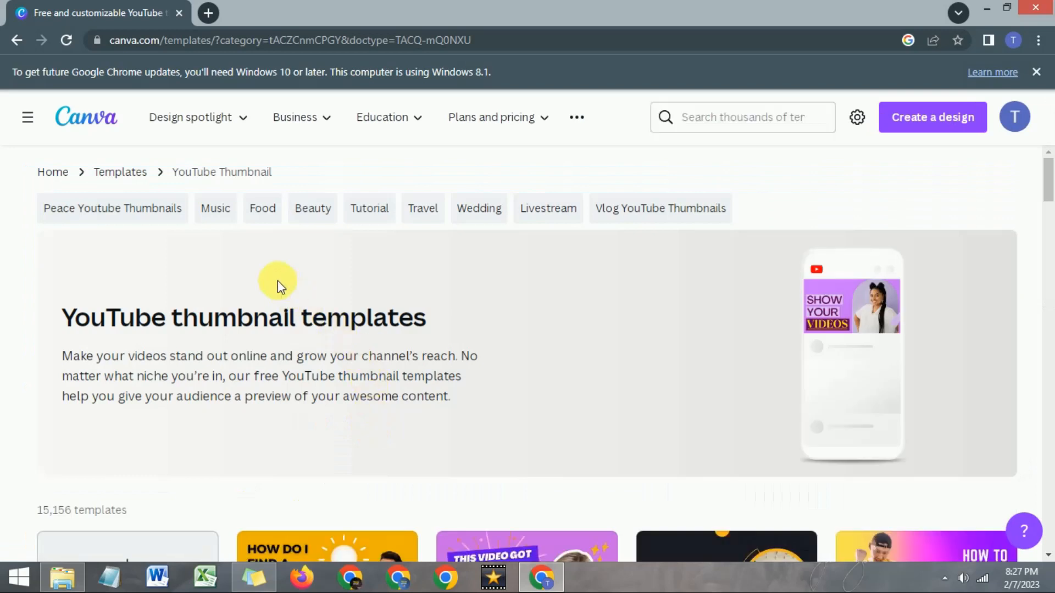
# - Browse the YouTube thumbnail templates, examining their designs and which ones are free or paid
pyautogui.scroll(-5, 278, 280)
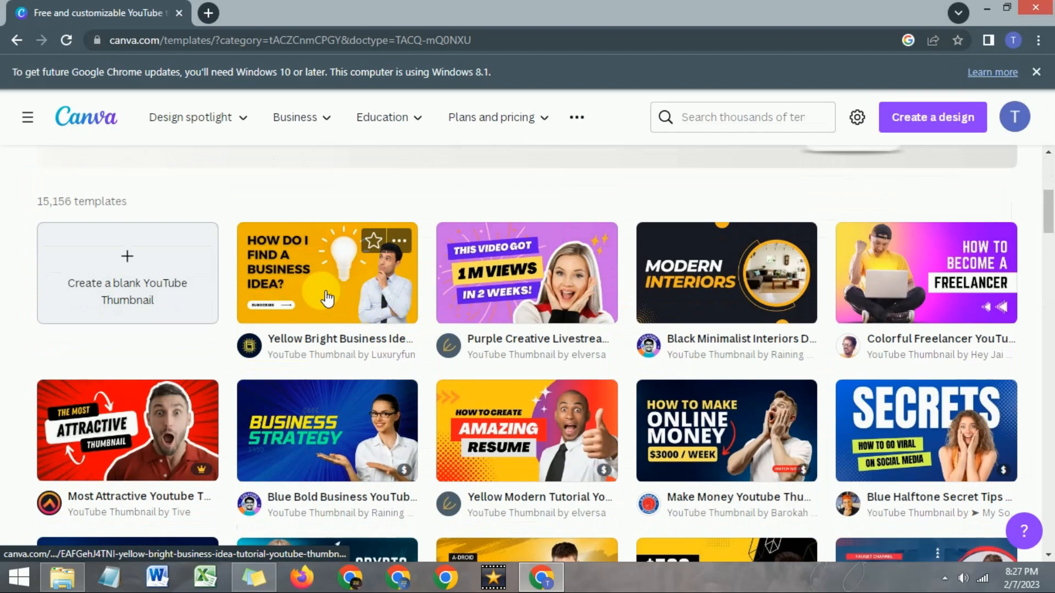
pyautogui.scroll(-3, 327, 300)
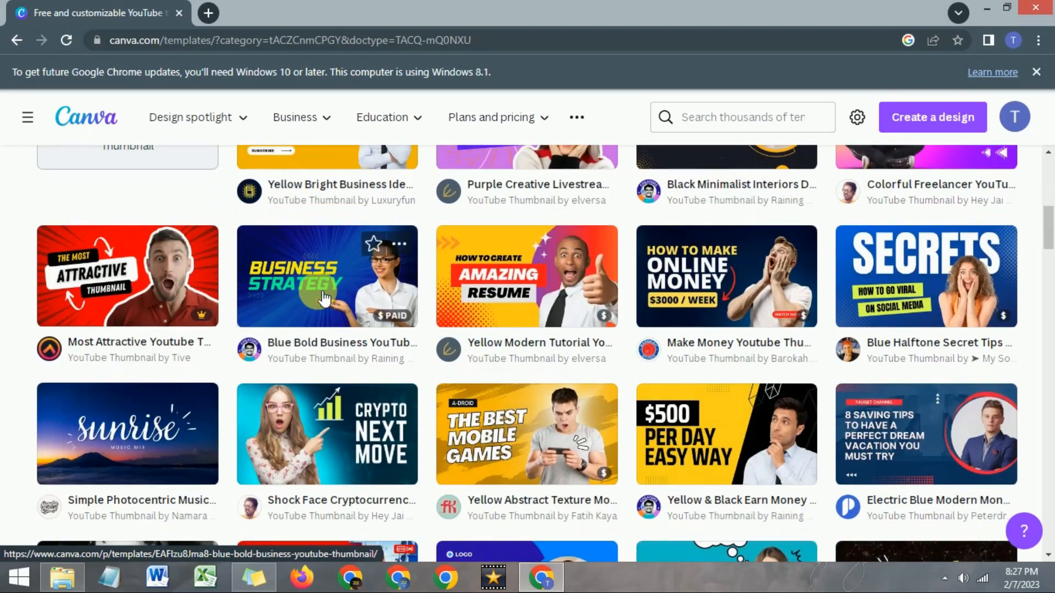
pyautogui.scroll(-3, 324, 300)
pyautogui.scroll(4, 317, 290)
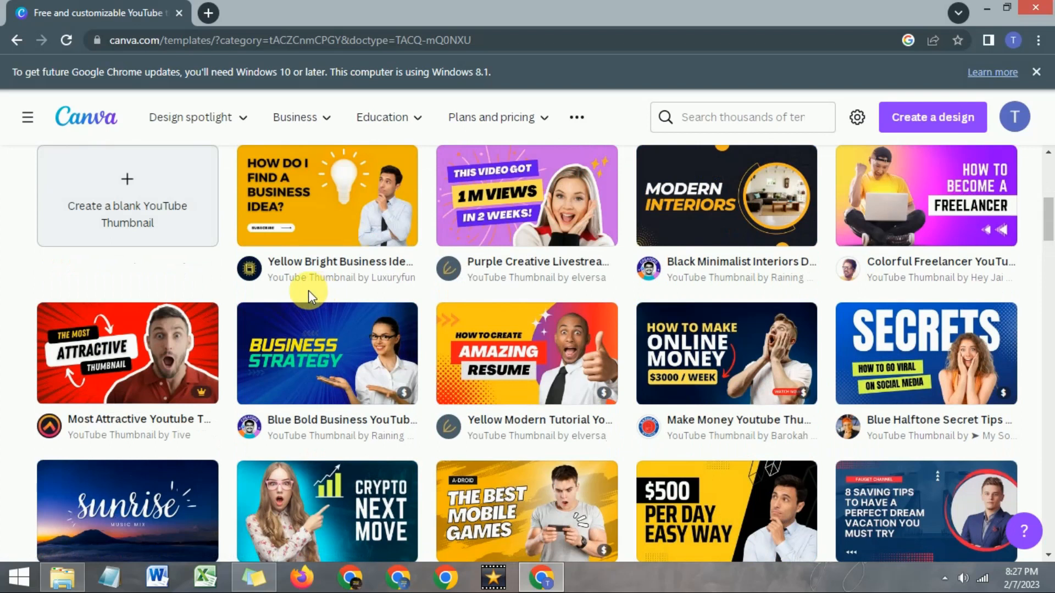
pyautogui.scroll(1, 309, 290)
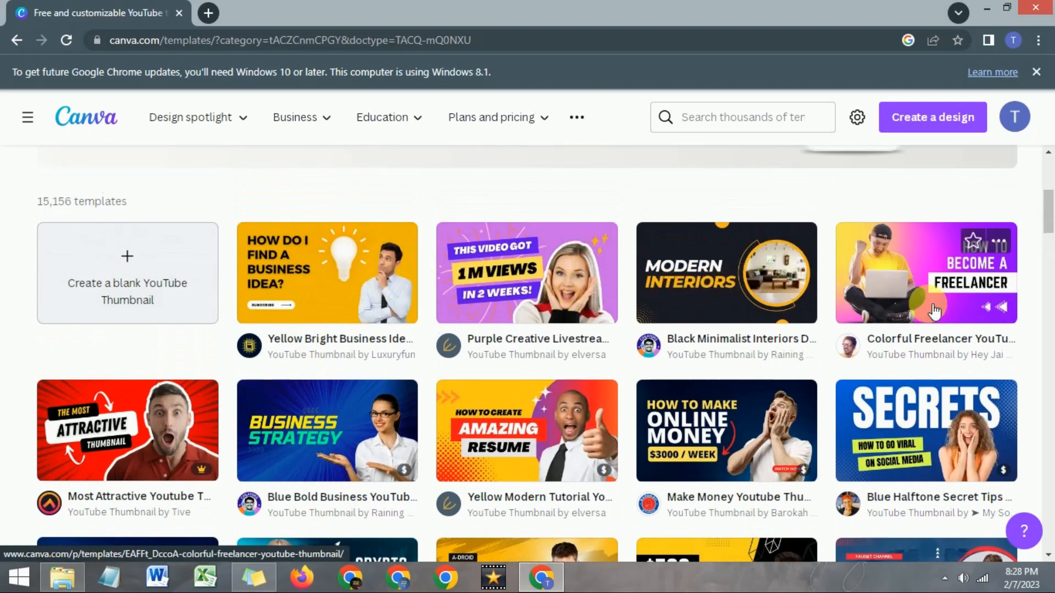
pyautogui.scroll(-1, 934, 310)
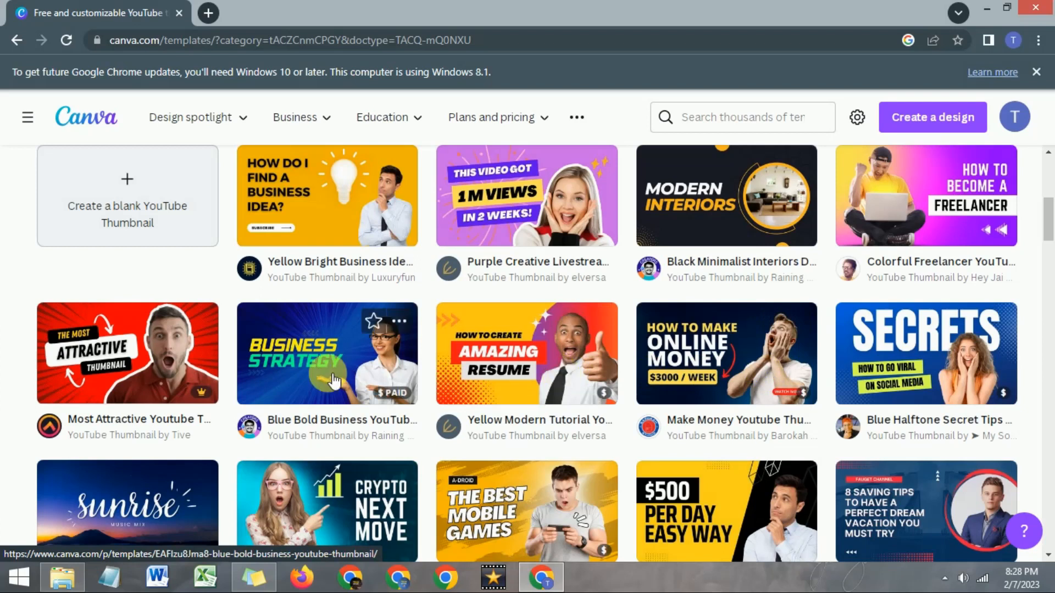
pyautogui.scroll(-3, 334, 381)
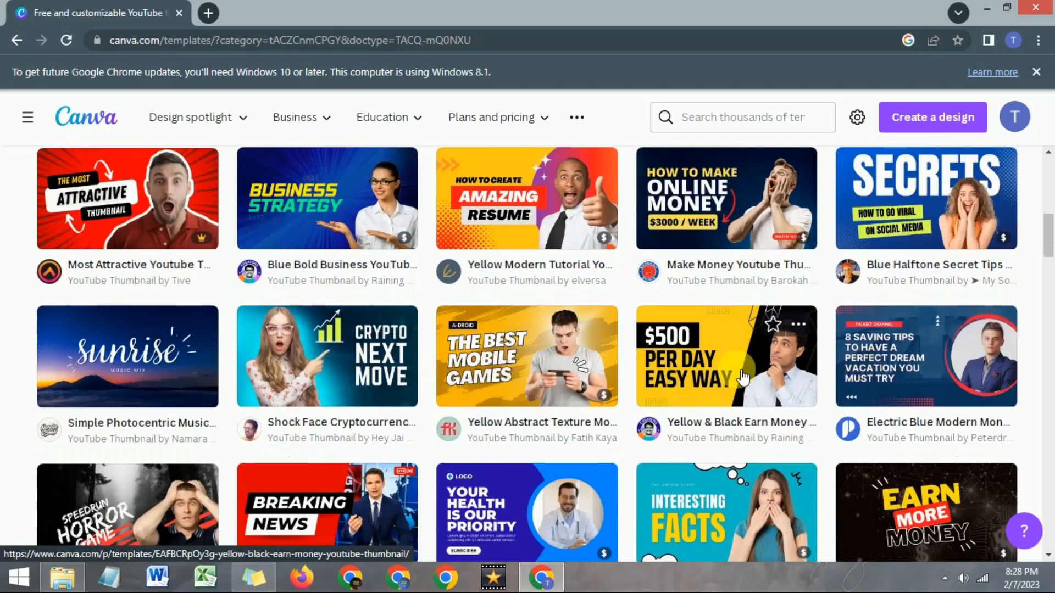
pyautogui.scroll(-3, 737, 370)
pyautogui.scroll(12, 391, 378)
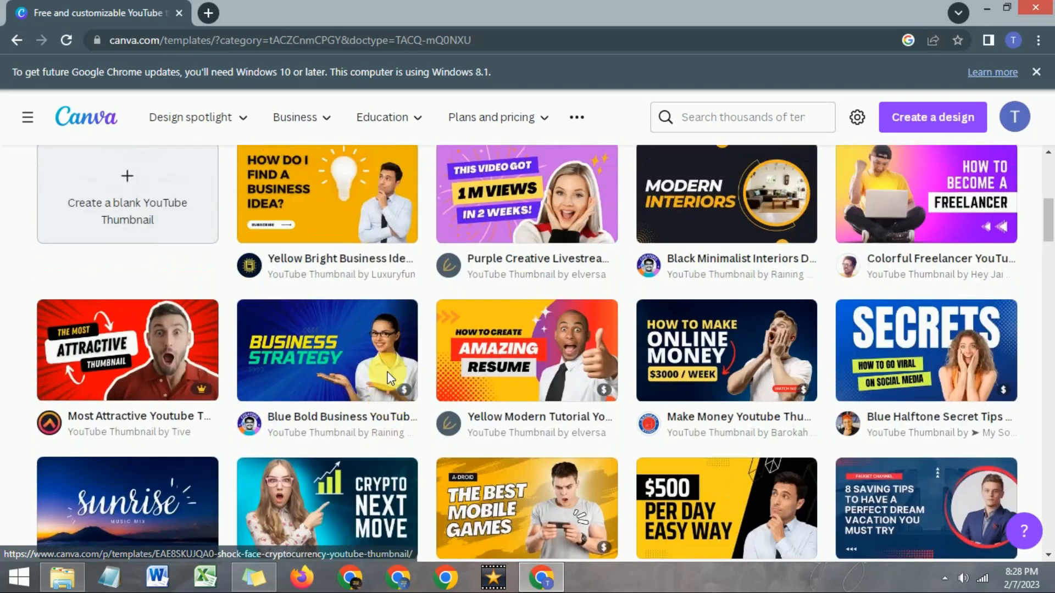
pyautogui.scroll(-3, 385, 378)
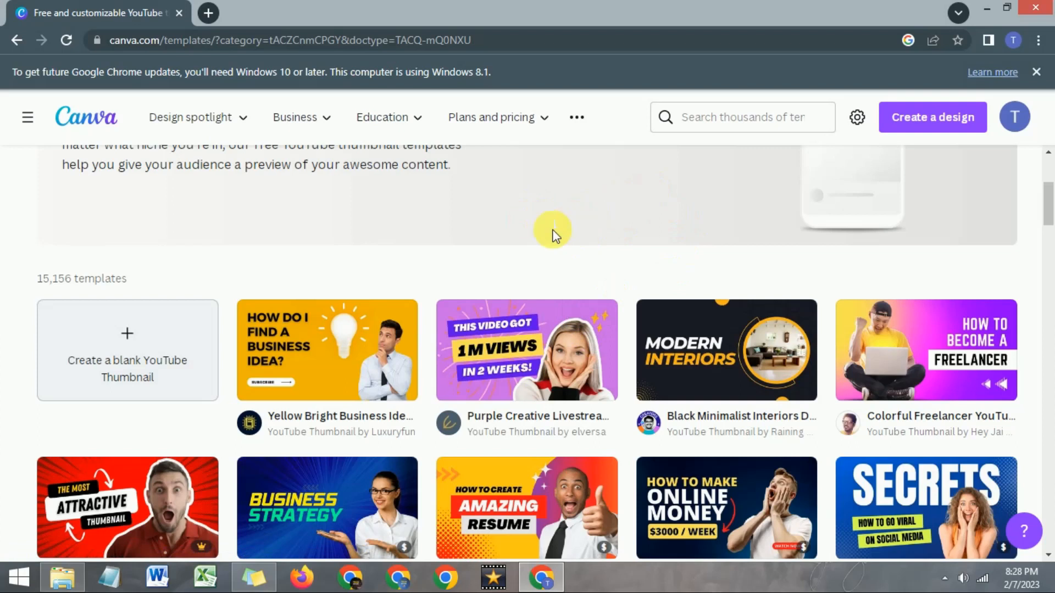
# - Open the Purple Creative Livestream YouTube Thumbnail template for customizing and skip the editor's introductory tour
pyautogui.click(526, 366)
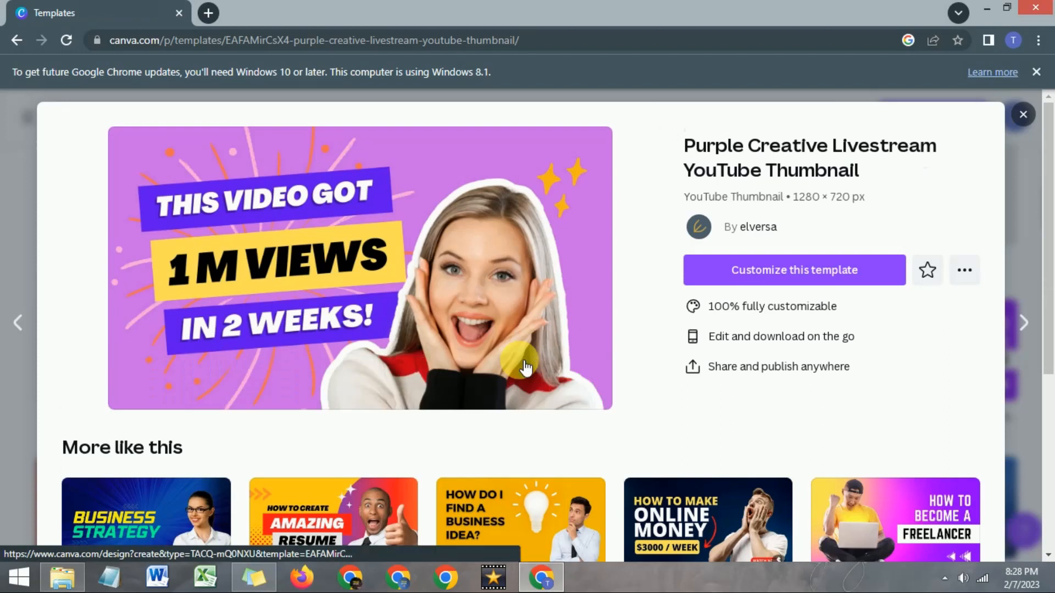
pyautogui.click(763, 275)
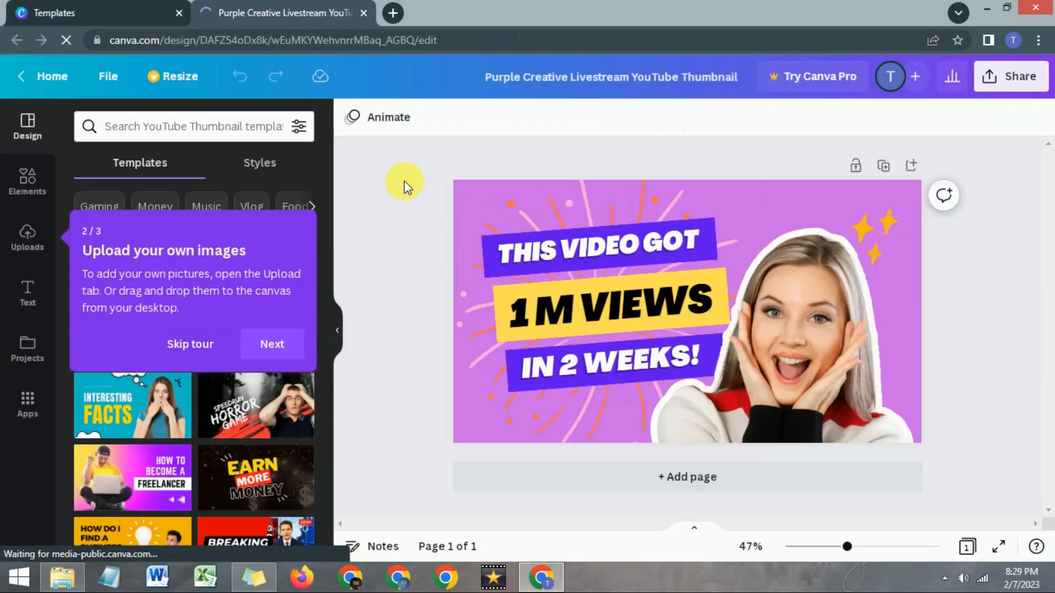
pyautogui.click(187, 344)
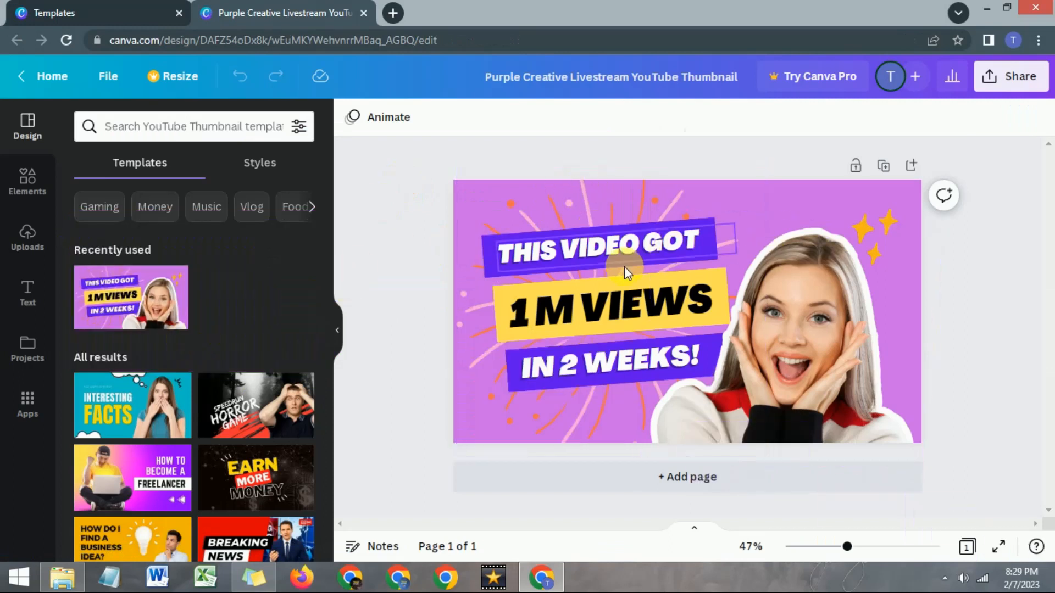
# - Try moving and shrinking the woman's photo on the thumbnail, and delete the photo from the design
pyautogui.click(808, 360)
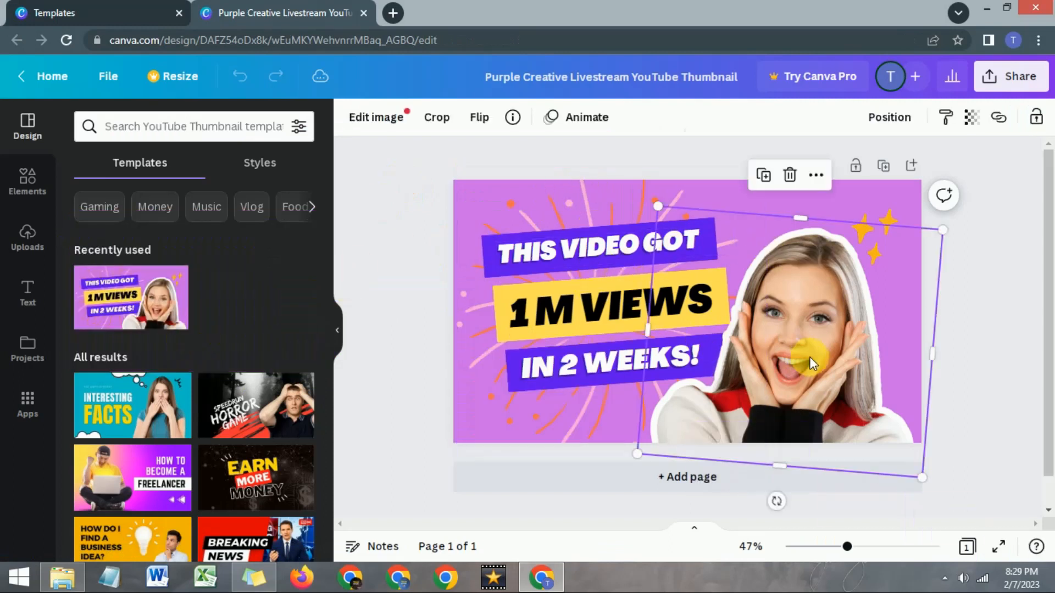
pyautogui.moveTo(809, 347)
pyautogui.mouseDown()
pyautogui.moveTo(840, 363)
pyautogui.moveTo(812, 415)
pyautogui.moveTo(796, 350)
pyautogui.moveTo(872, 426)
pyautogui.moveTo(809, 355)
pyautogui.moveTo(826, 349)
pyautogui.moveTo(814, 345)
pyautogui.mouseUp()
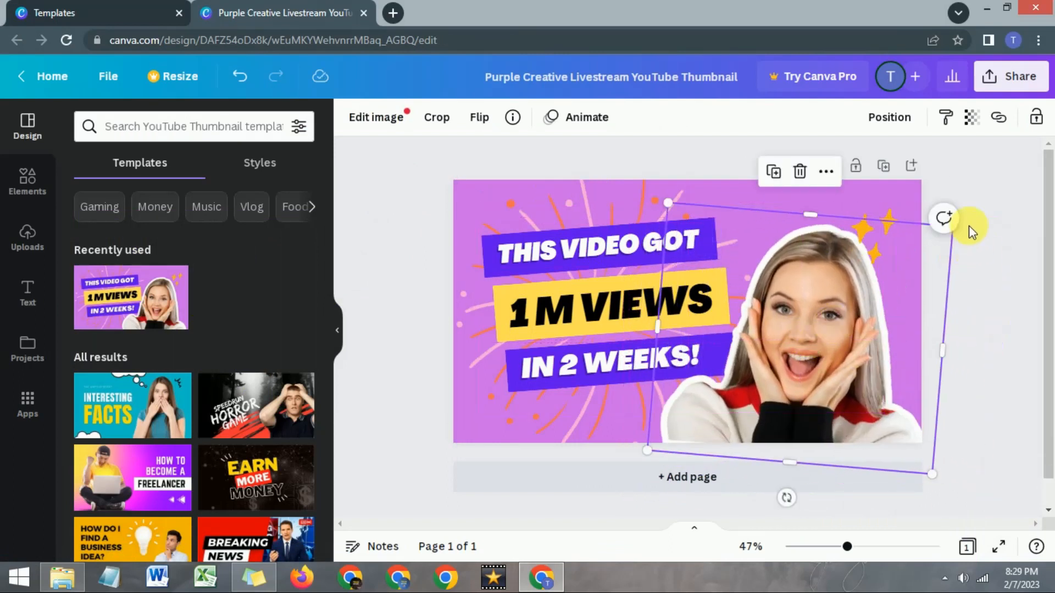
pyautogui.moveTo(648, 452); pyautogui.dragTo(785, 353)
pyautogui.moveTo(845, 340); pyautogui.dragTo(826, 357)
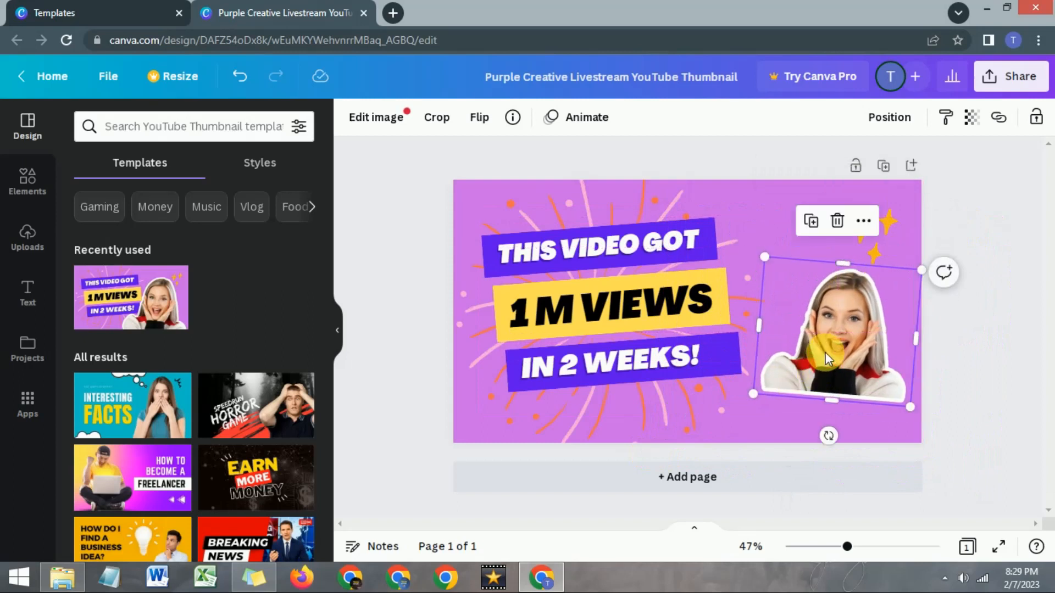
pyautogui.click(839, 223)
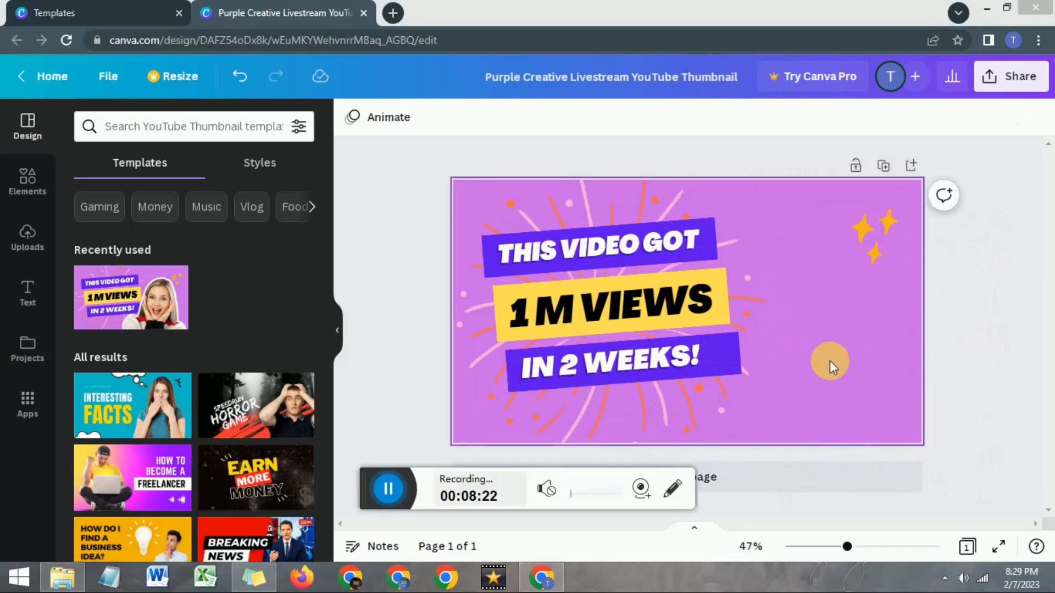
# - Undo the deletion of the woman's photo on the thumbnail
pyautogui.click(820, 339)
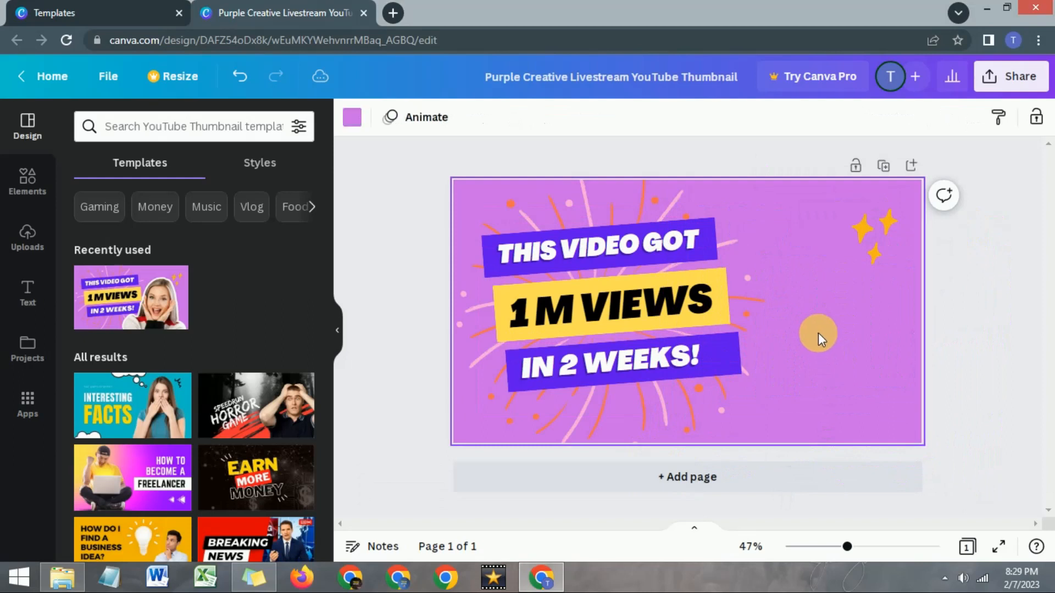
pyautogui.click(239, 77)
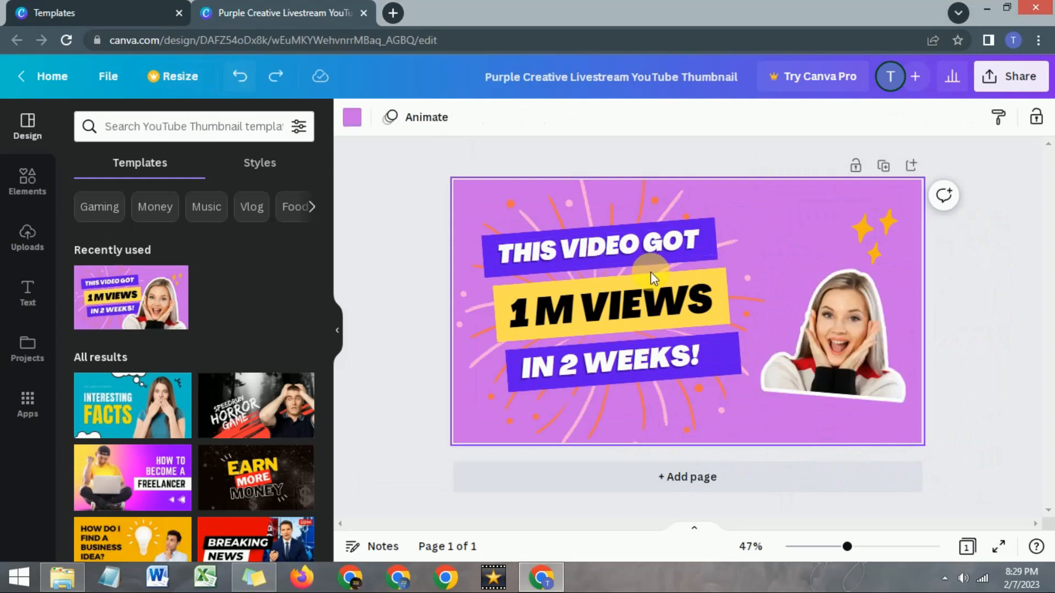
# - Change the font of the "THIS VIDEO GOT" text to Quicksand
pyautogui.click(618, 247)
pyautogui.click(611, 246)
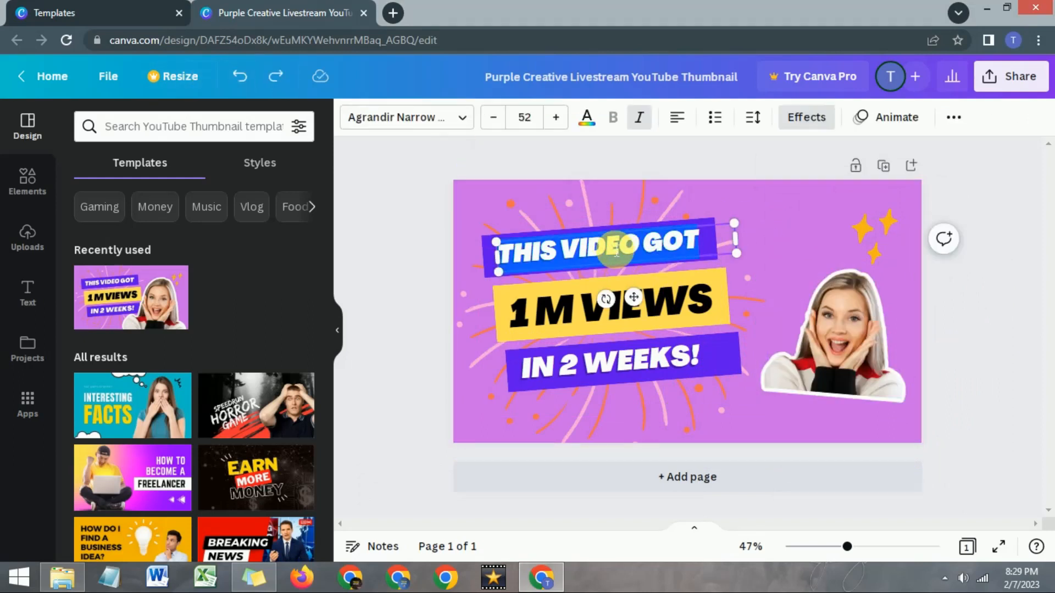
pyautogui.click(589, 302)
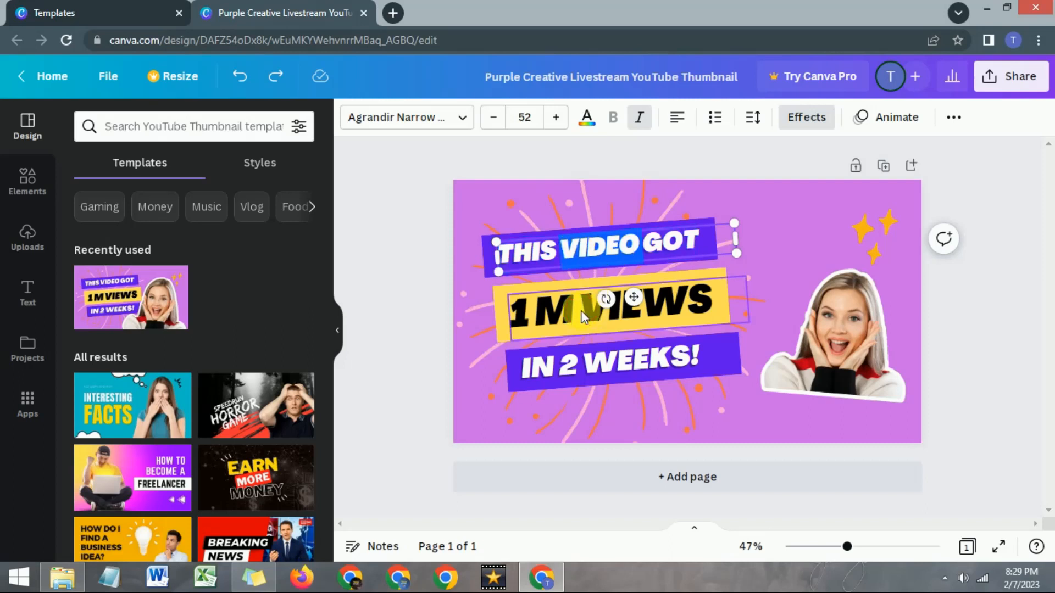
pyautogui.doubleClick(541, 256)
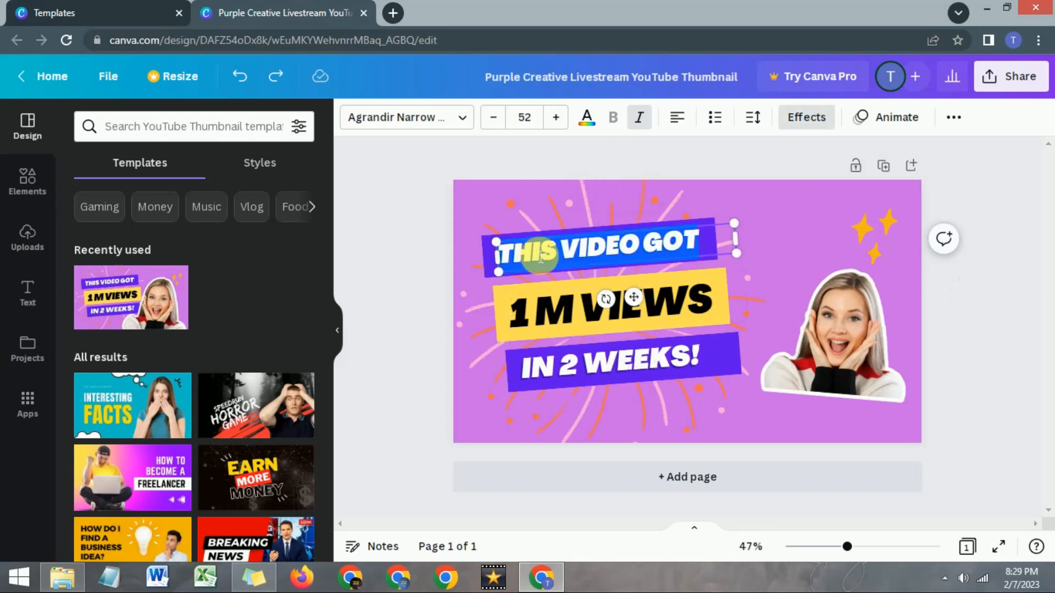
pyautogui.click(464, 119)
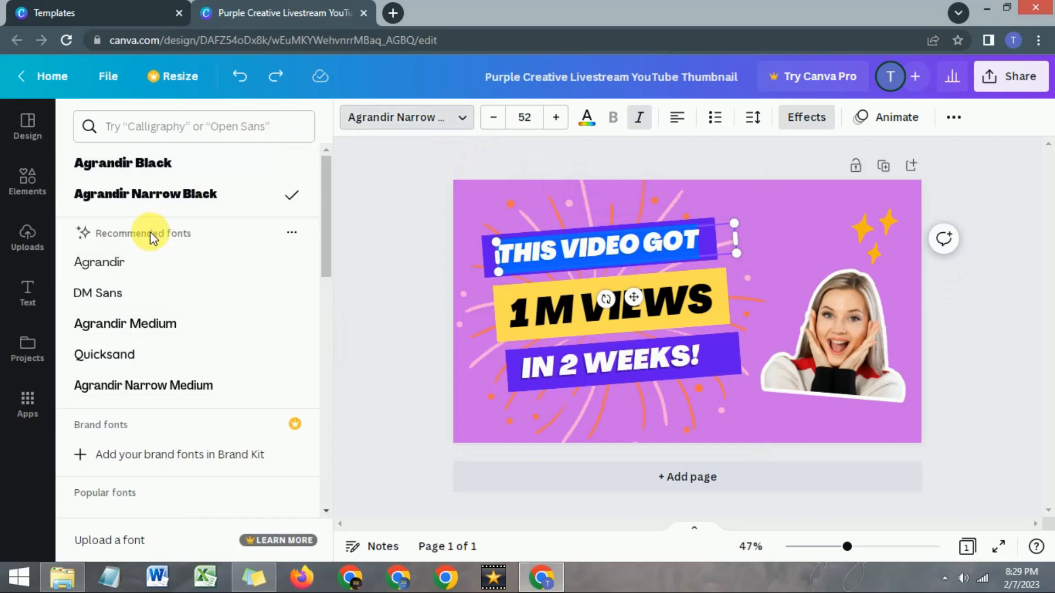
pyautogui.click(126, 362)
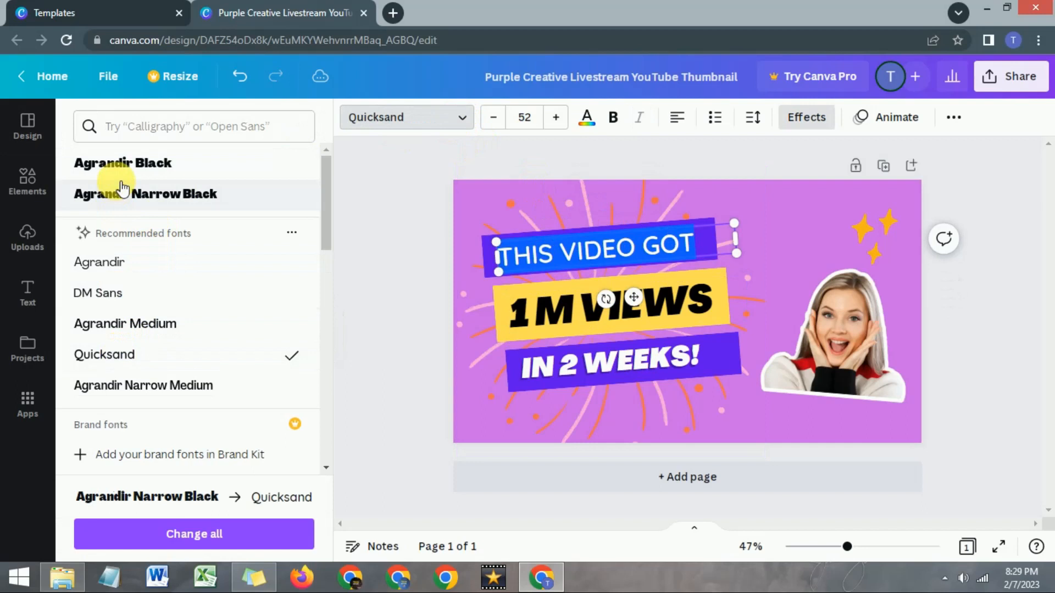
pyautogui.scroll(-3, 128, 432)
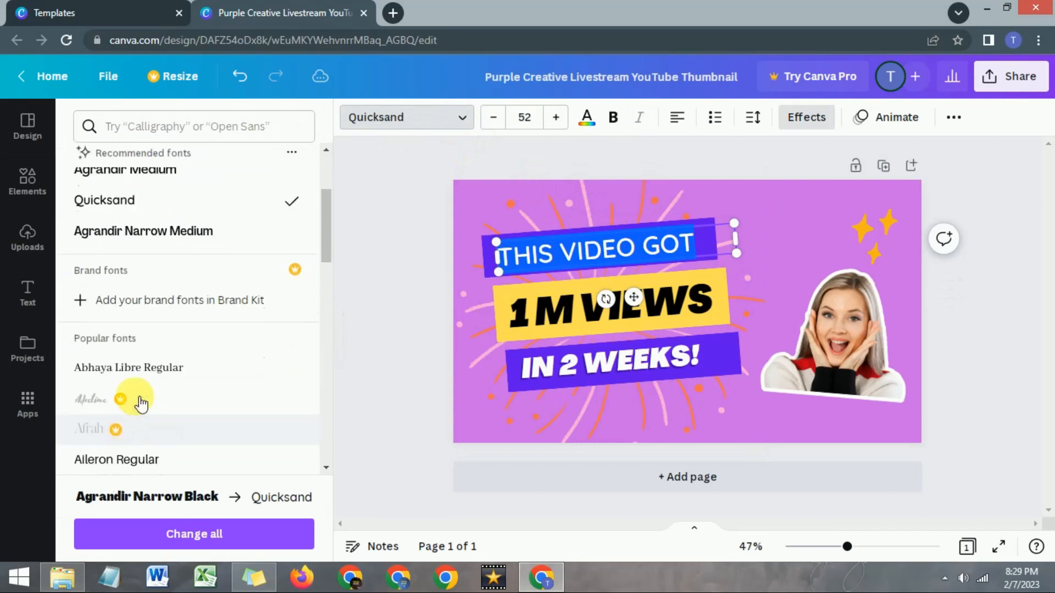
pyautogui.scroll(3, 144, 358)
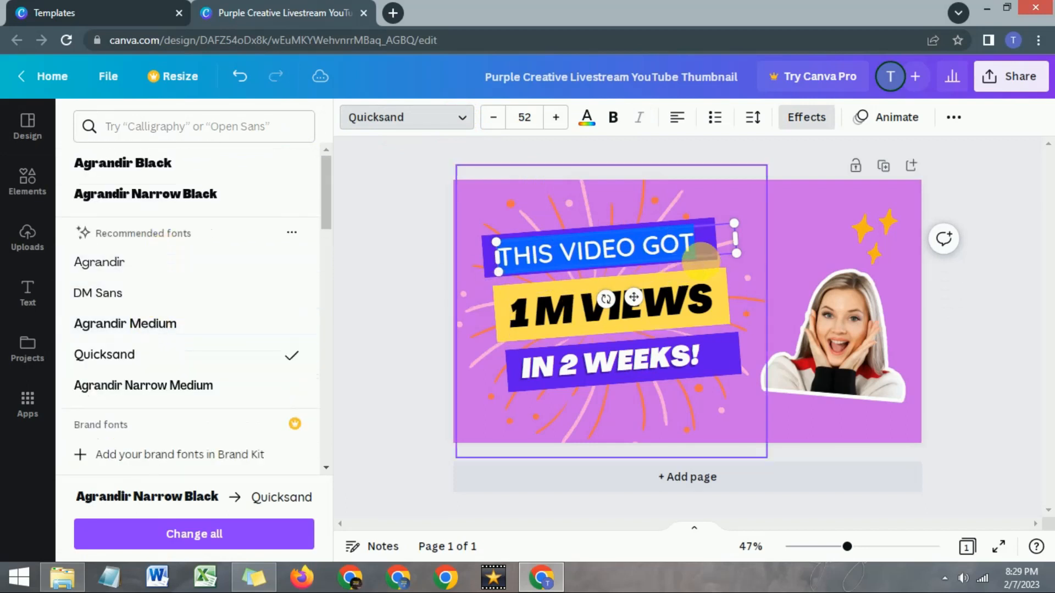
# - Try yellow and amber as the thumbnail's background color, and set it to a custom dark greyish brown
pyautogui.click(797, 233)
pyautogui.click(787, 217)
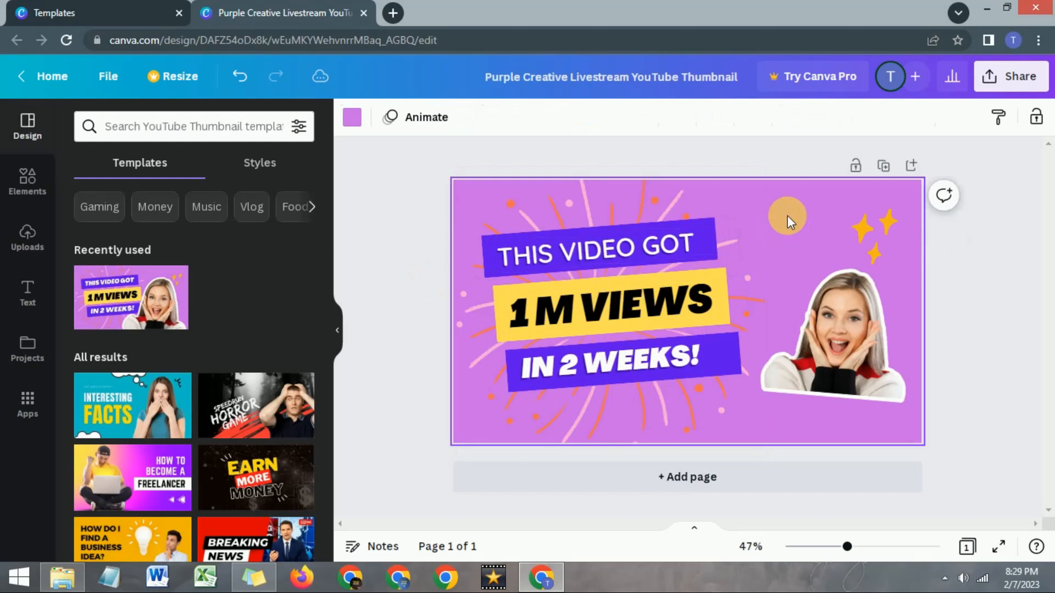
pyautogui.click(356, 122)
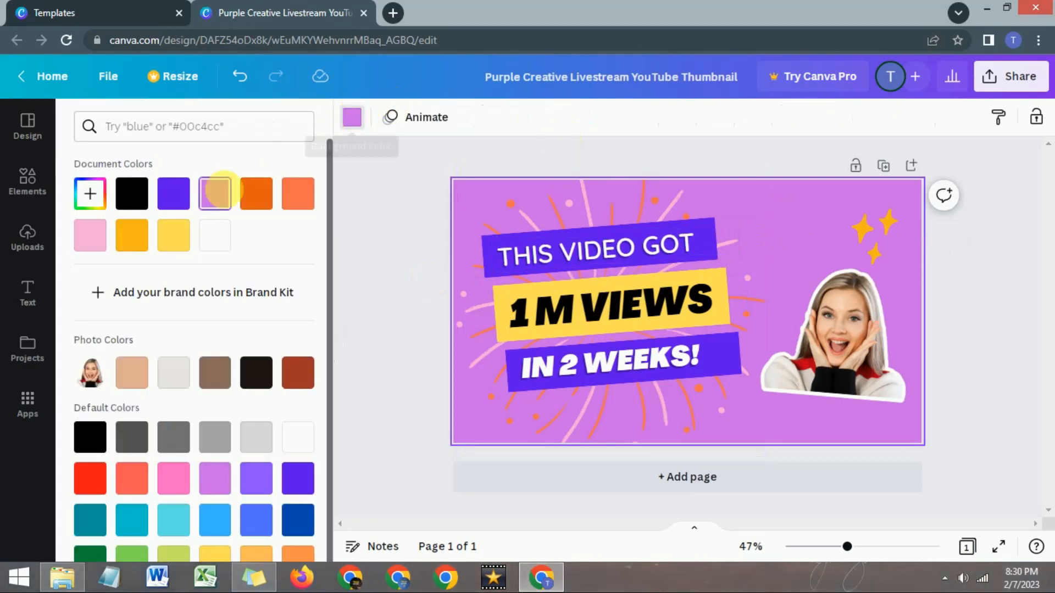
pyautogui.click(168, 239)
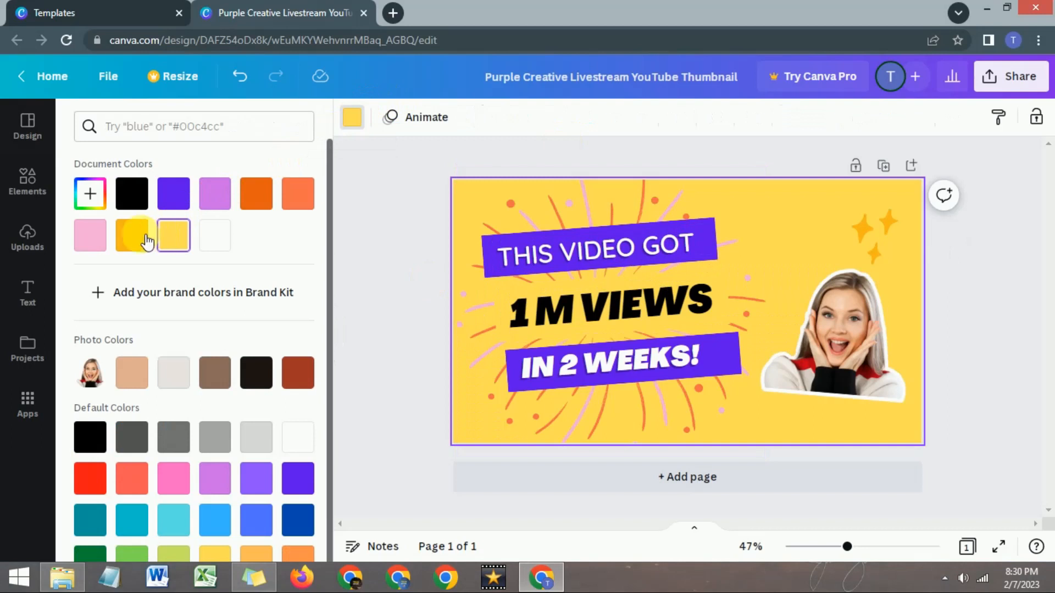
pyautogui.click(145, 241)
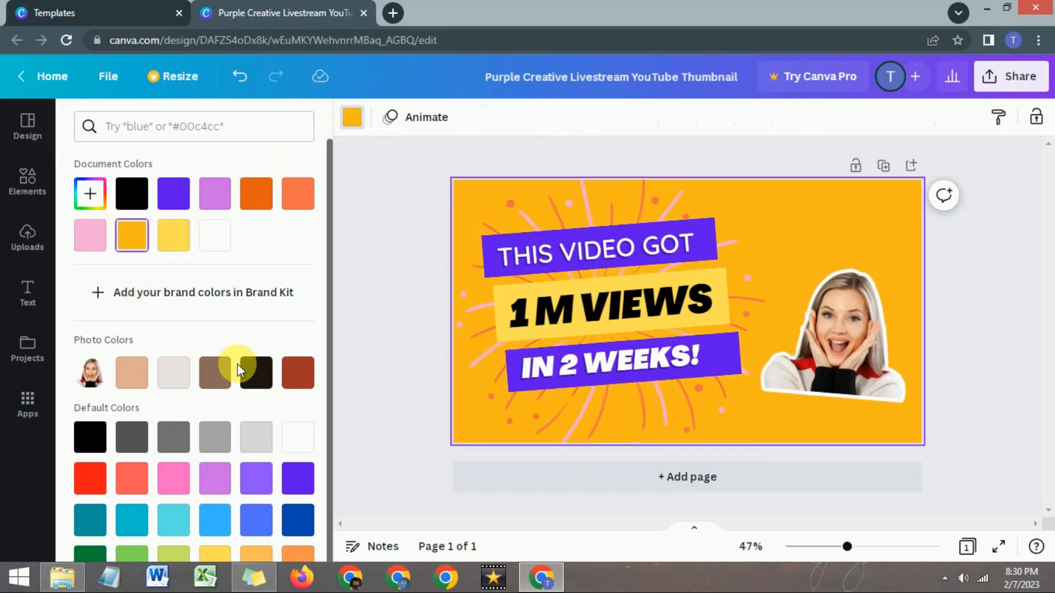
pyautogui.scroll(-1, 224, 377)
pyautogui.scroll(1, 94, 176)
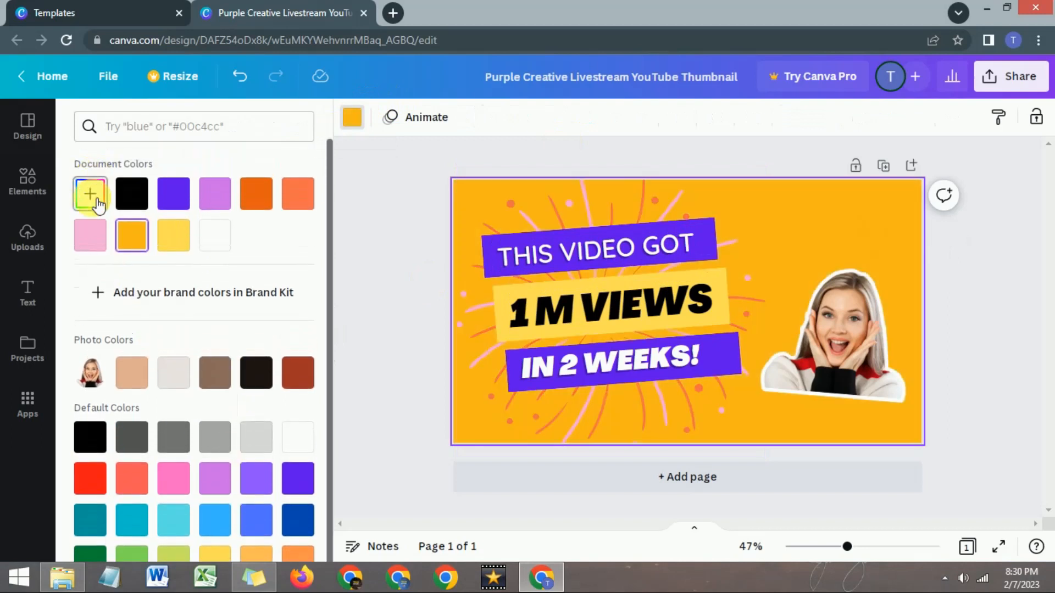
pyautogui.click(91, 196)
pyautogui.click(271, 246)
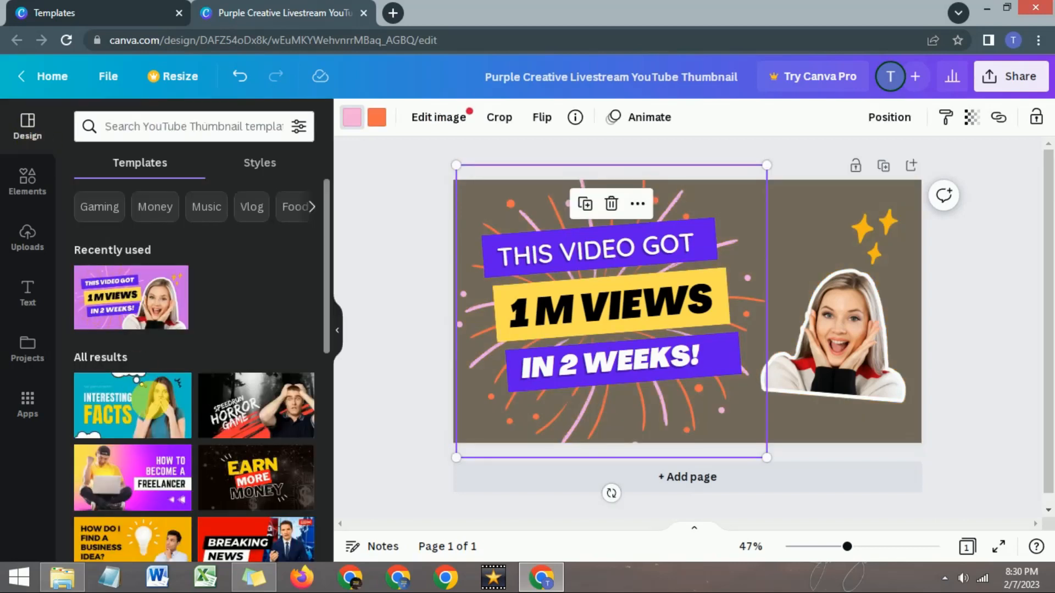
# - Delete the fireworks graphic behind the thumbnail's text
pyautogui.scroll(-3, 150, 399)
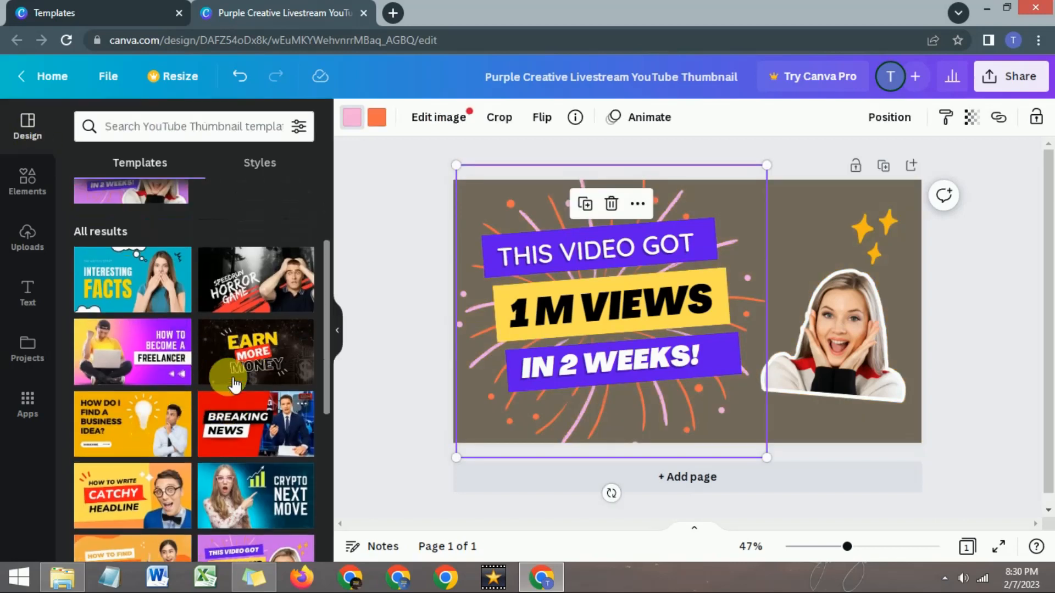
pyautogui.click(28, 180)
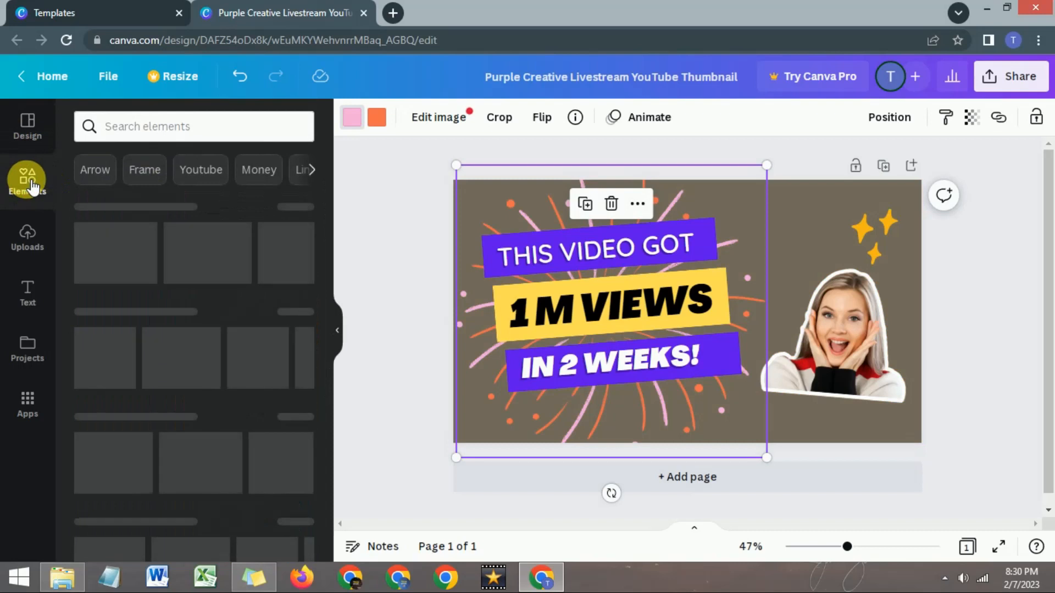
pyautogui.click(823, 242)
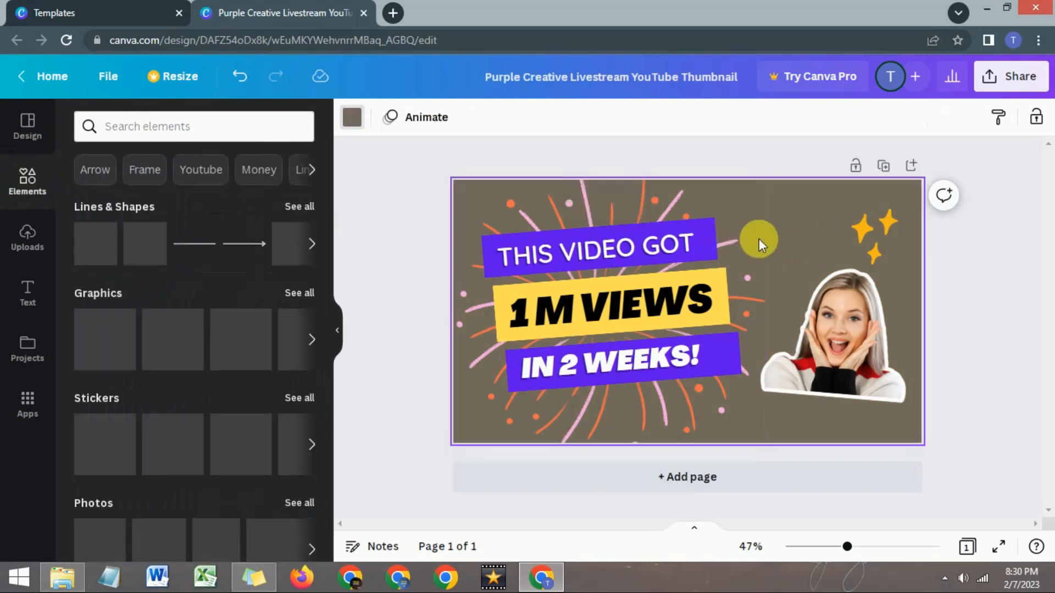
pyautogui.click(647, 206)
pyautogui.press('Delete')
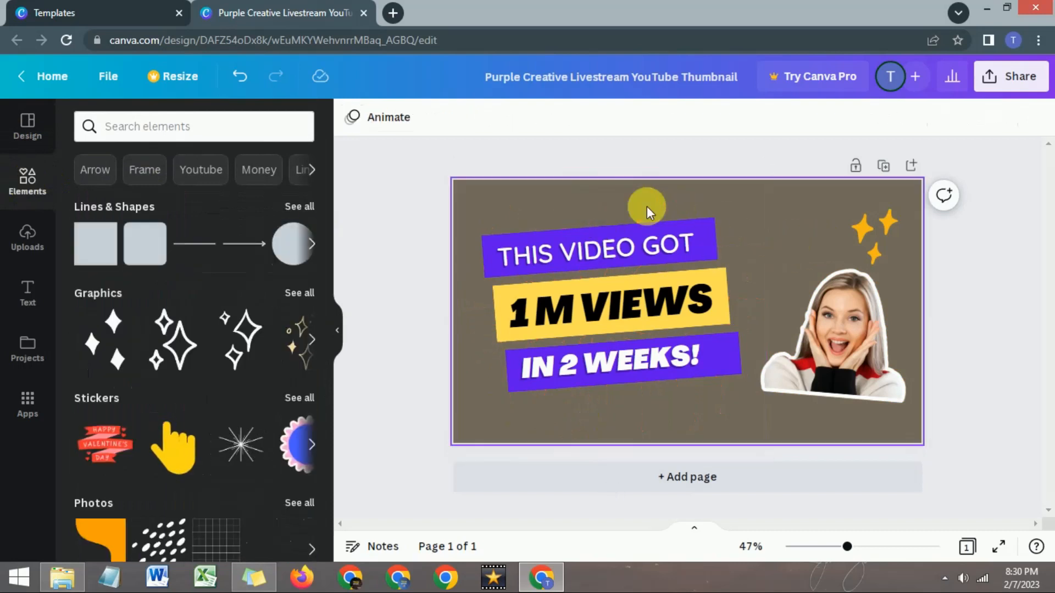
pyautogui.click(807, 237)
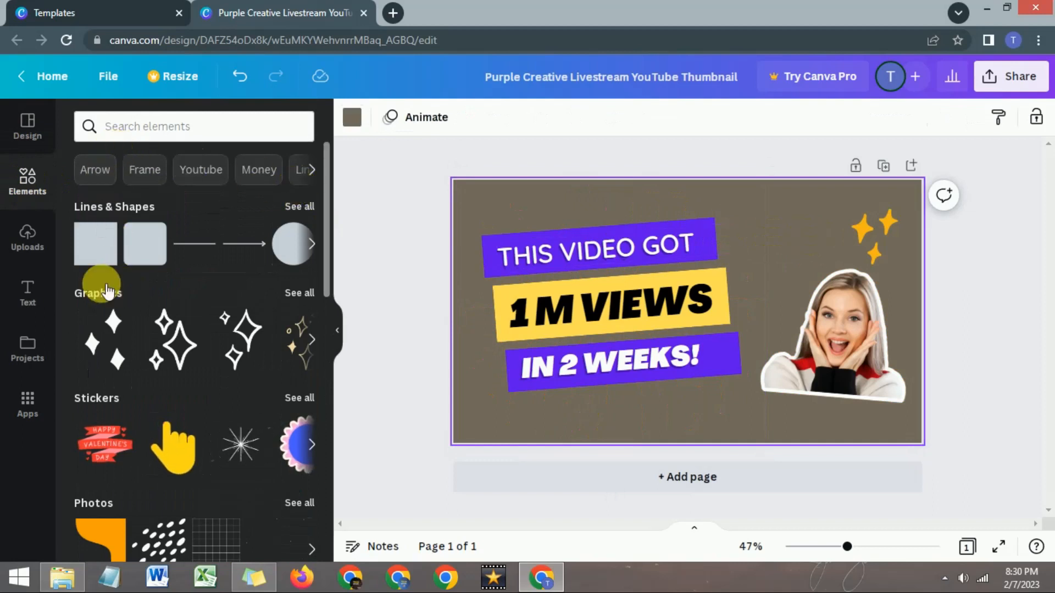
# - Add the curved white arrow from the Arrow elements between the text and the woman's photo, shrinking and rotating it to point down
pyautogui.click(94, 168)
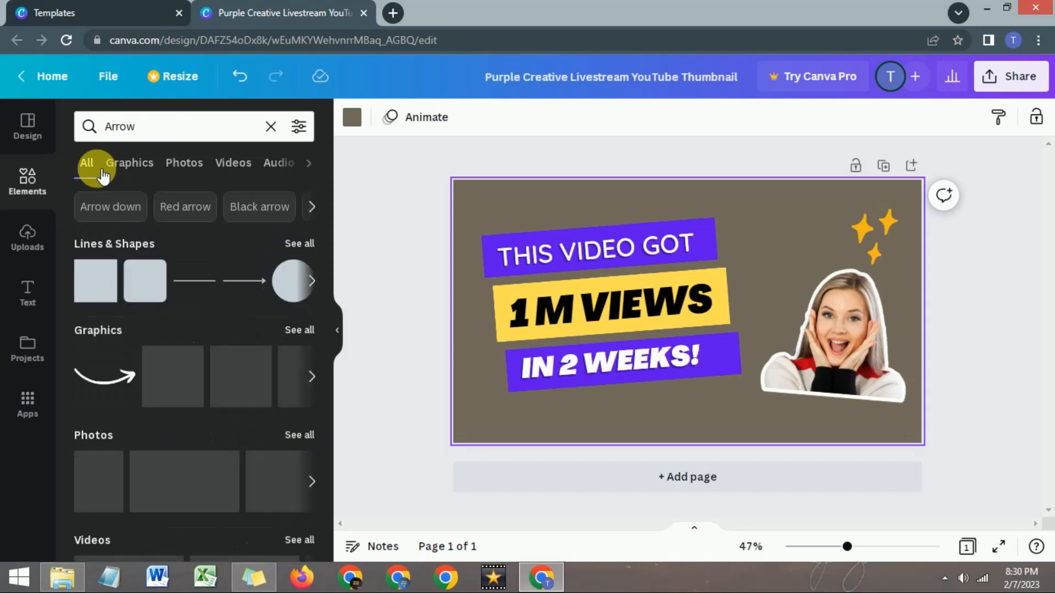
pyautogui.moveTo(230, 390); pyautogui.dragTo(812, 264)
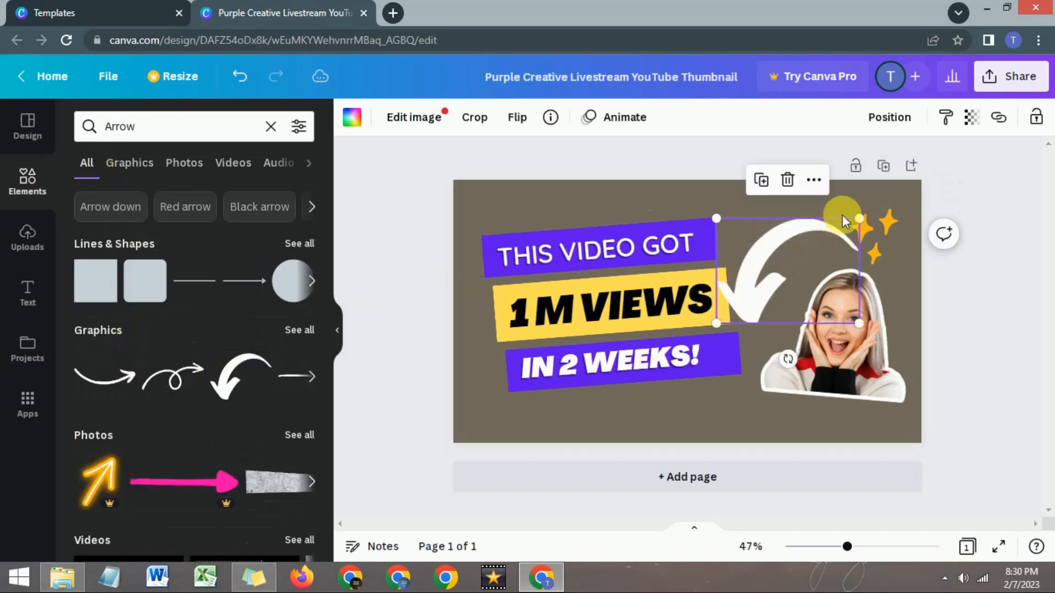
pyautogui.moveTo(862, 219); pyautogui.dragTo(798, 245)
pyautogui.moveTo(777, 324); pyautogui.dragTo(819, 319)
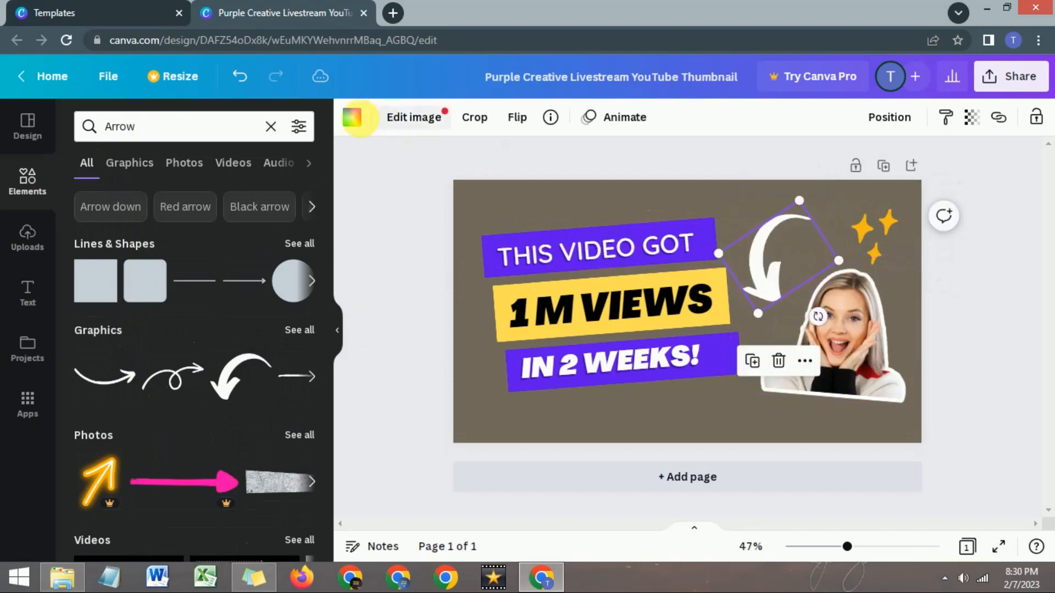
# - Recolor the curved arrow to the bright red default color
pyautogui.click(351, 117)
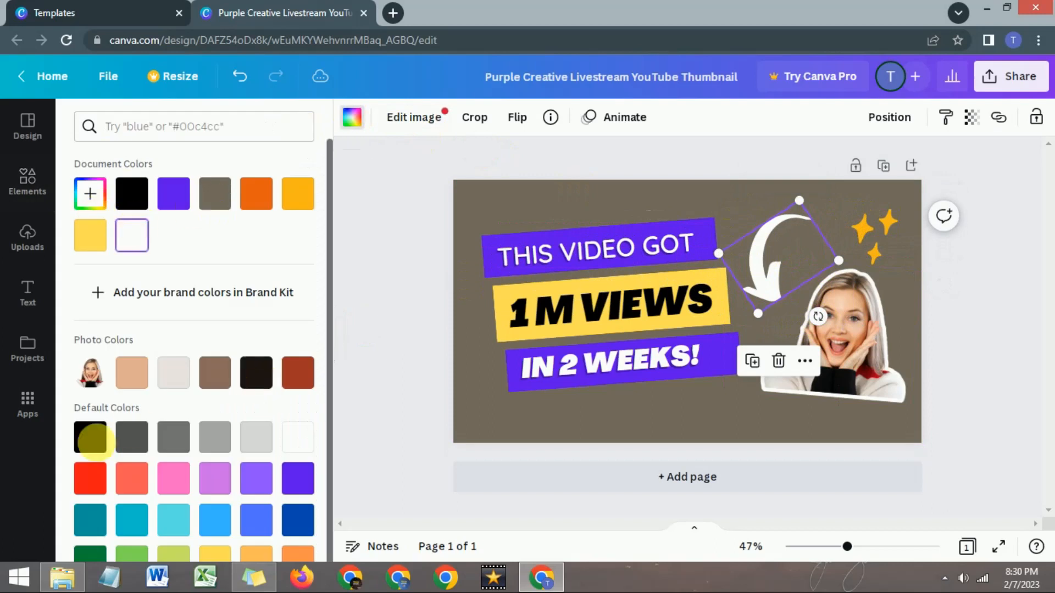
pyautogui.click(90, 478)
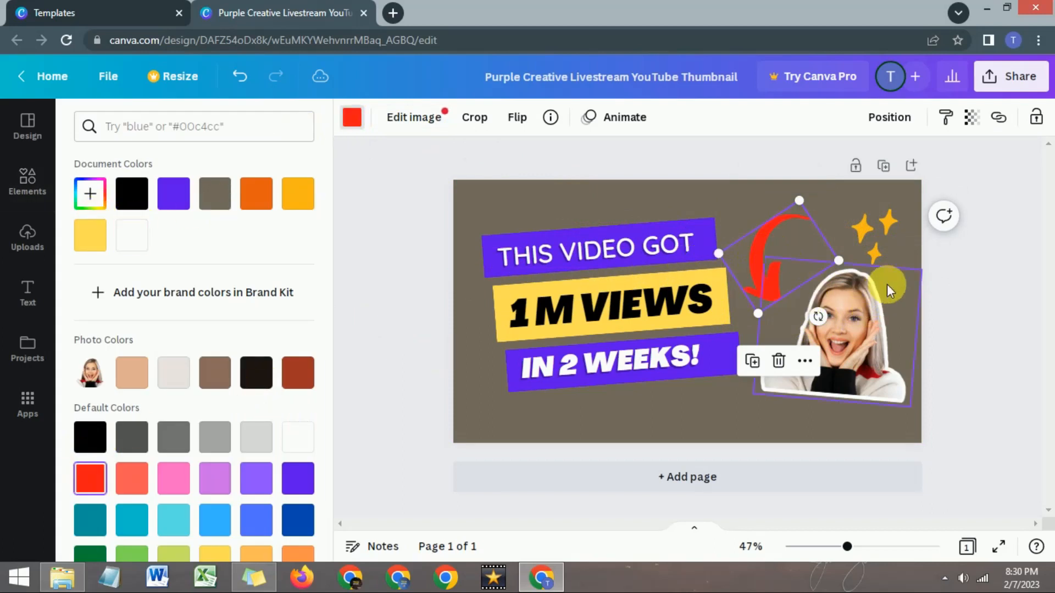
pyautogui.click(748, 203)
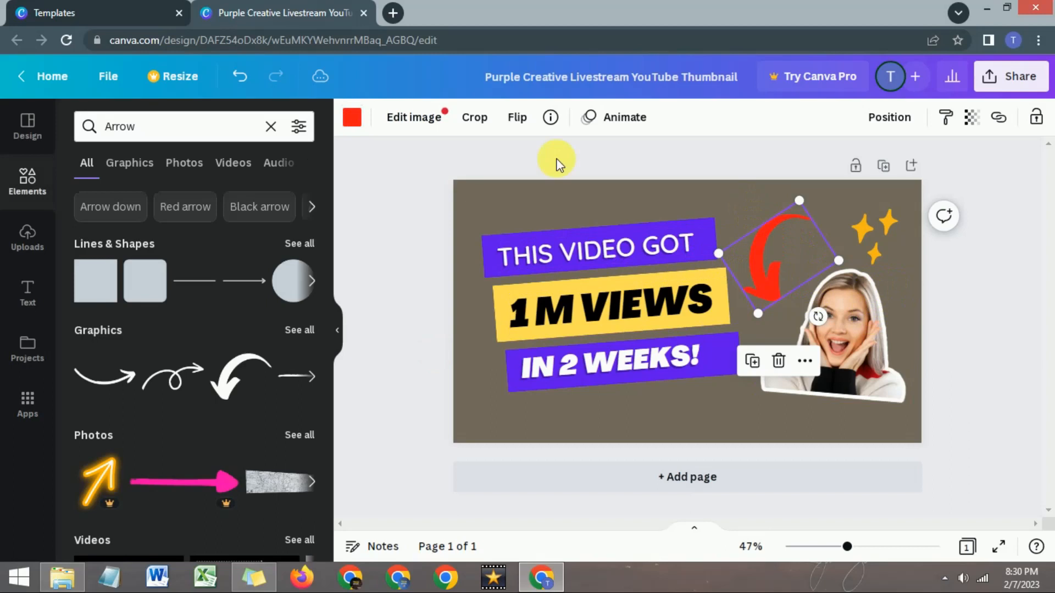
# - Add the circular frame from the Frame elements, moving the woman's photo aside and placing the frame below the arrow
pyautogui.click(34, 189)
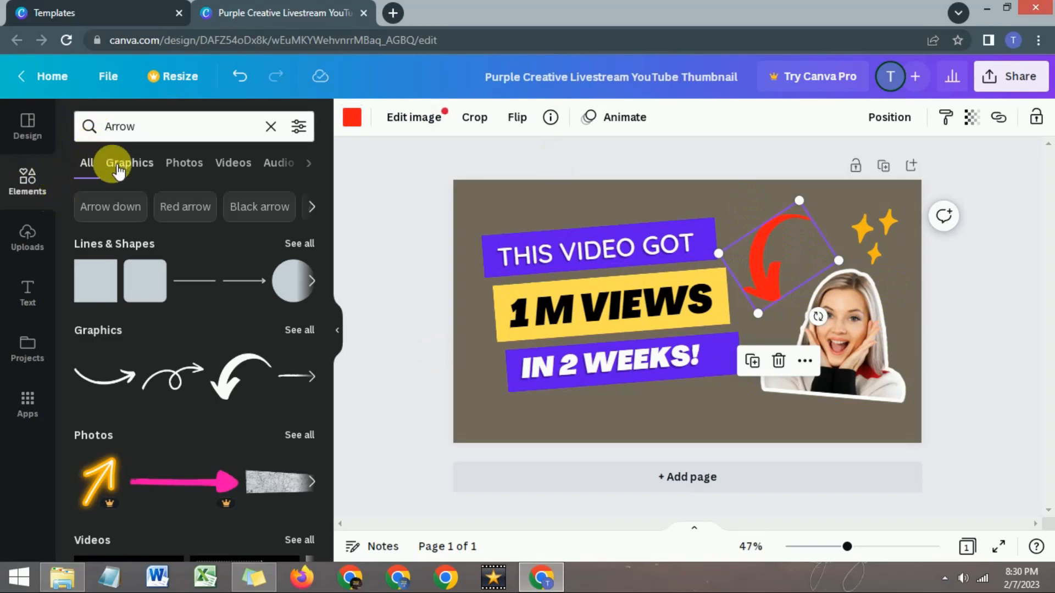
pyautogui.click(271, 126)
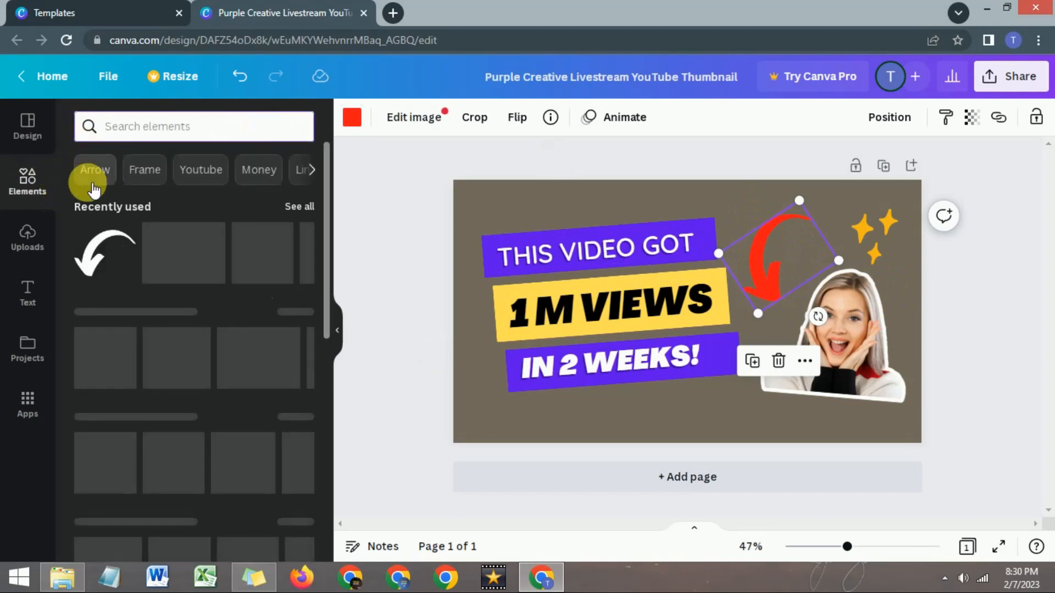
pyautogui.click(134, 175)
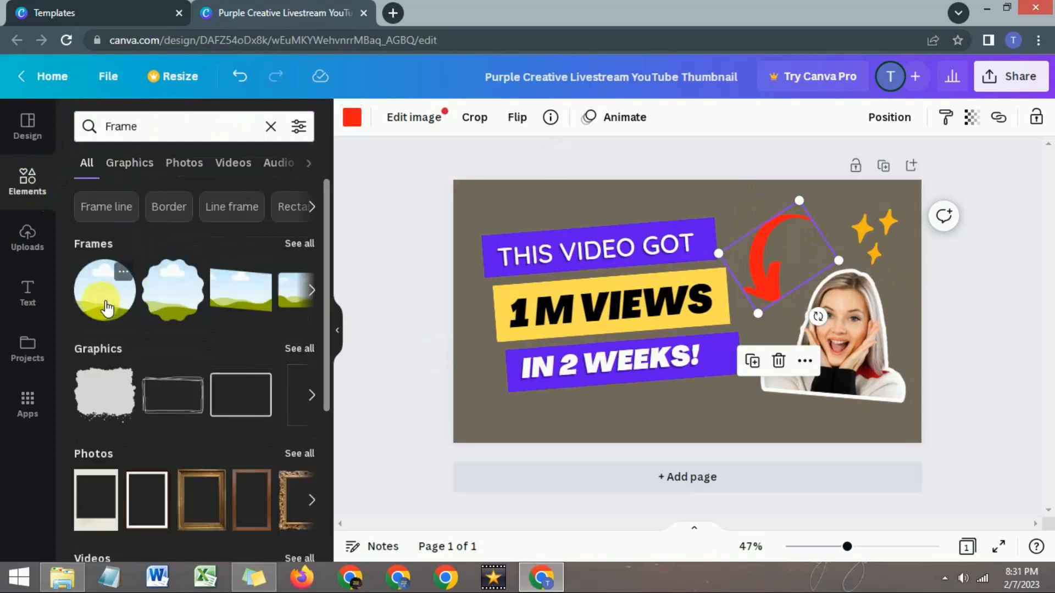
pyautogui.moveTo(114, 309); pyautogui.dragTo(624, 360)
pyautogui.moveTo(826, 370); pyautogui.dragTo(603, 212)
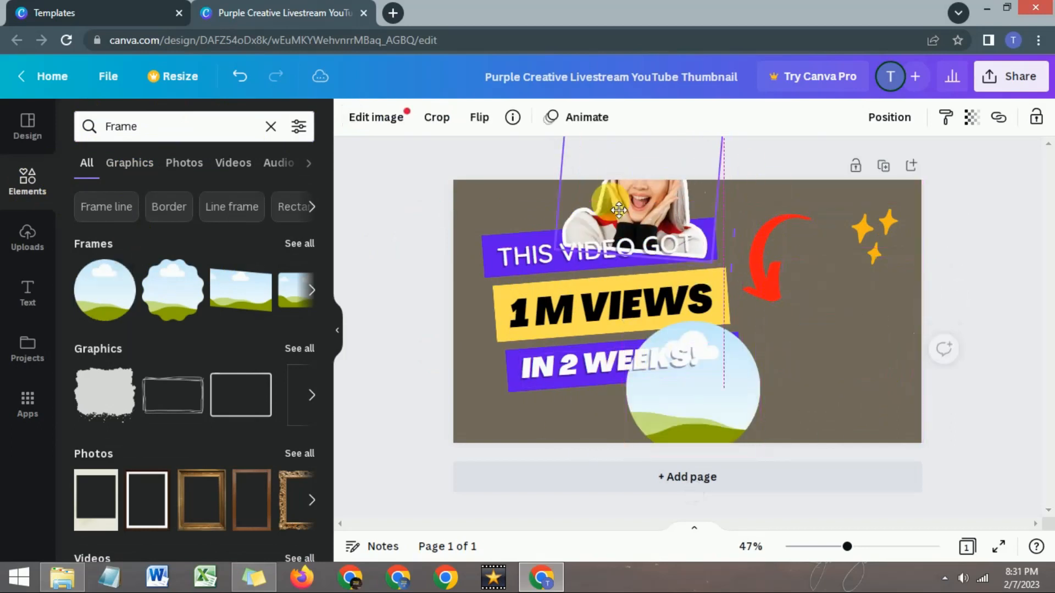
pyautogui.moveTo(754, 434); pyautogui.dragTo(872, 390)
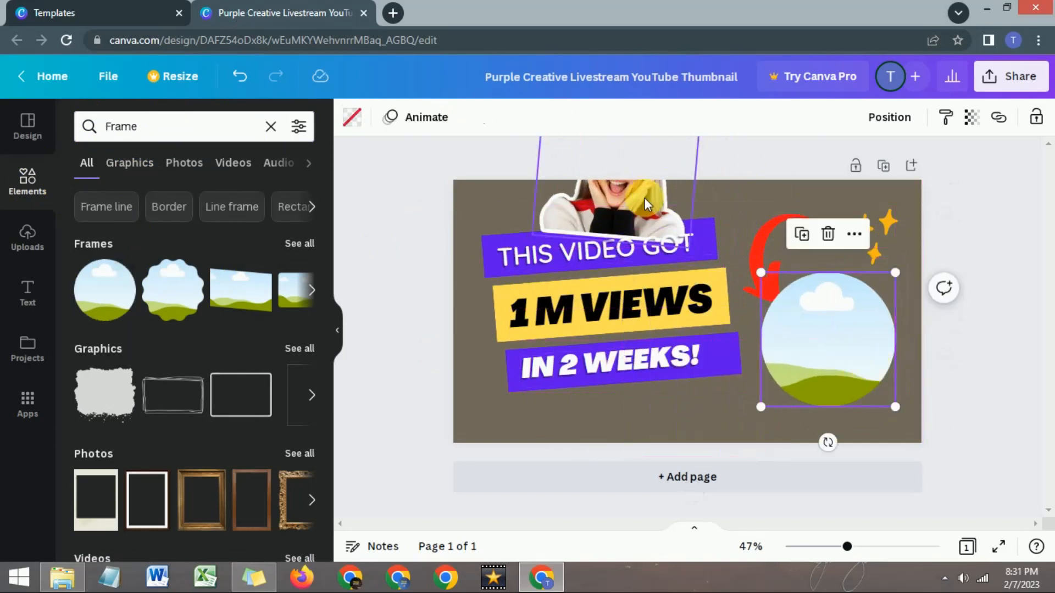
# - Put the woman's photo into the circular frame and enlarge the frame
pyautogui.moveTo(625, 213); pyautogui.dragTo(805, 329)
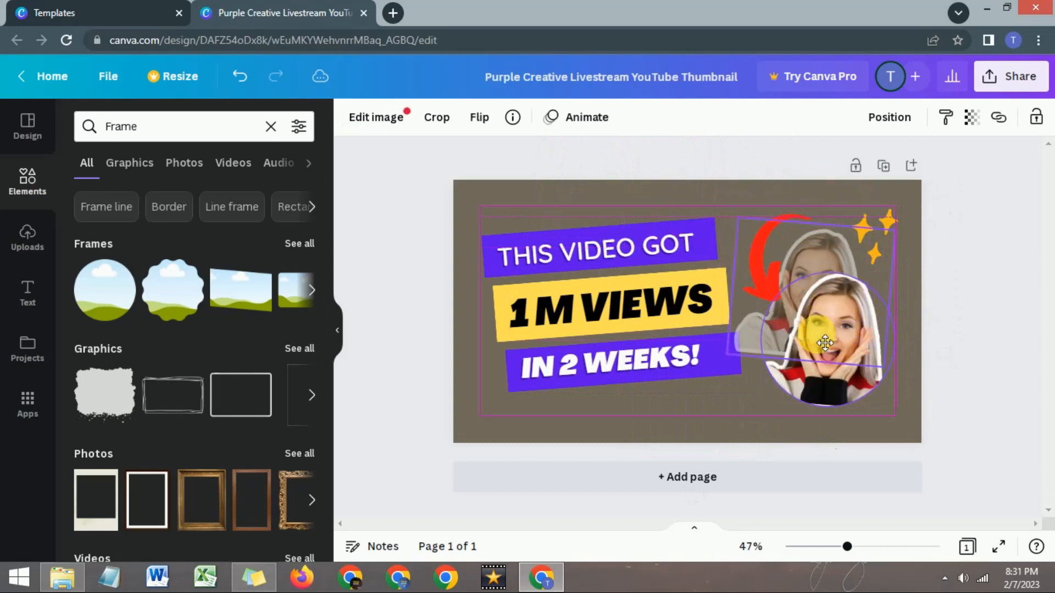
pyautogui.click(814, 368)
pyautogui.moveTo(760, 407); pyautogui.dragTo(736, 431)
pyautogui.click(625, 405)
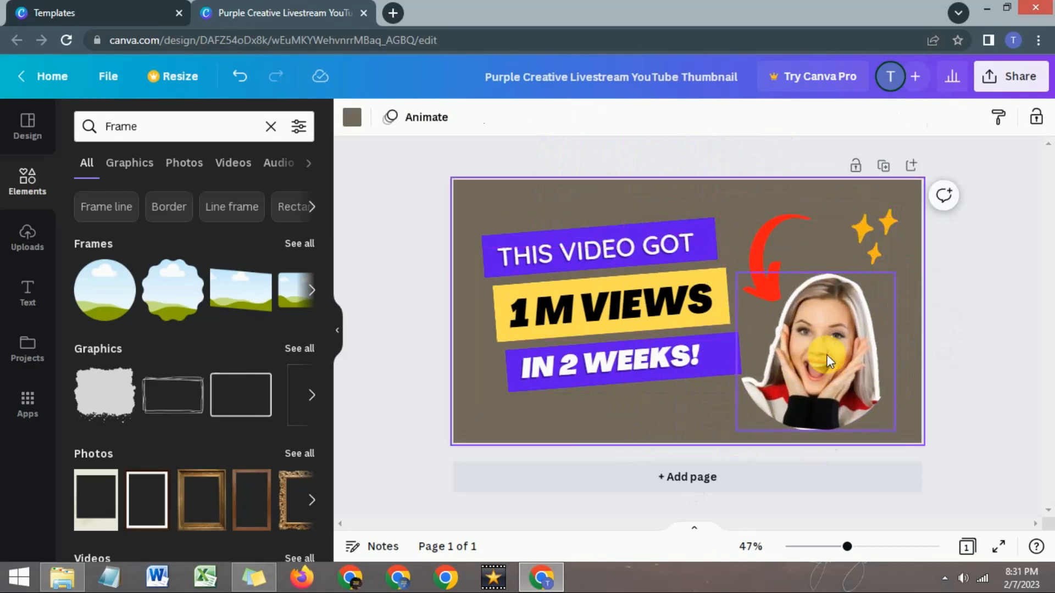
# - Shift the framed photo slightly up and to the right on the thumbnail
pyautogui.click(820, 357)
pyautogui.moveTo(841, 346); pyautogui.dragTo(873, 362)
pyautogui.click(681, 407)
pyautogui.click(674, 393)
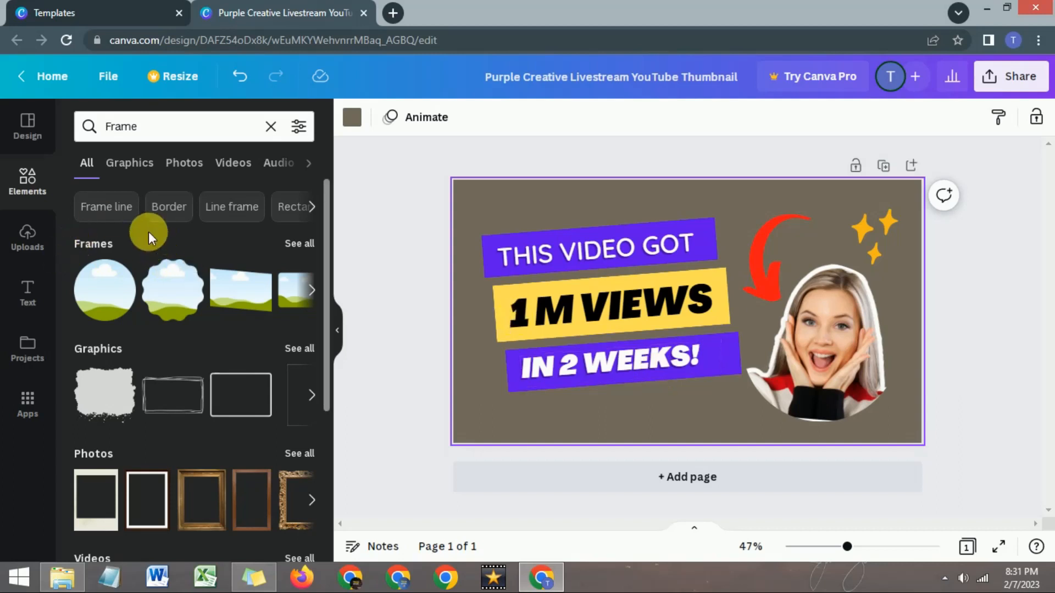
# - Search the elements for borders and look through the graphic and photo results
pyautogui.click(159, 207)
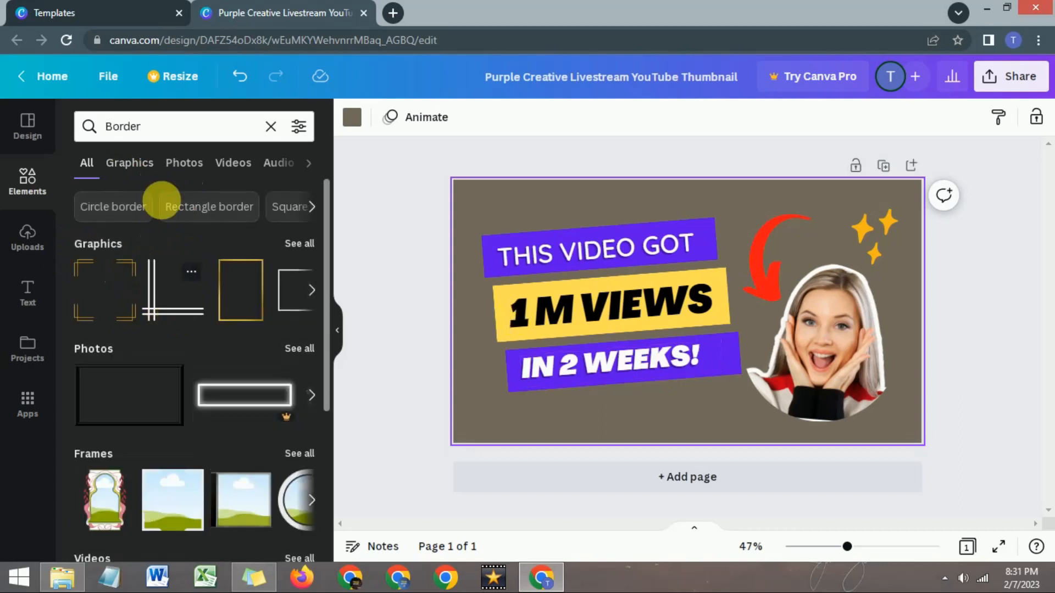
pyautogui.click(131, 164)
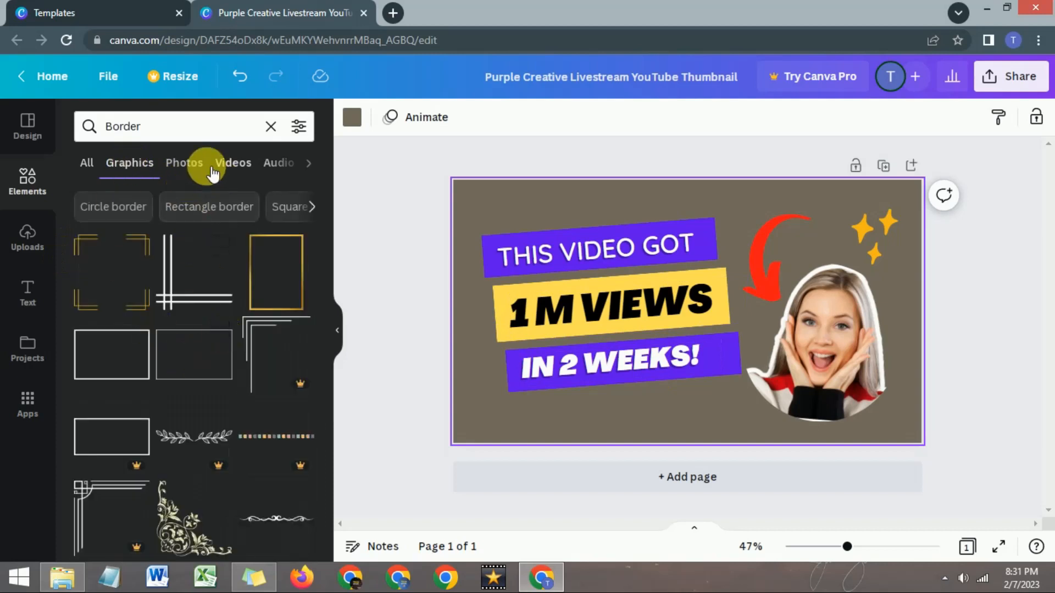
pyautogui.click(184, 164)
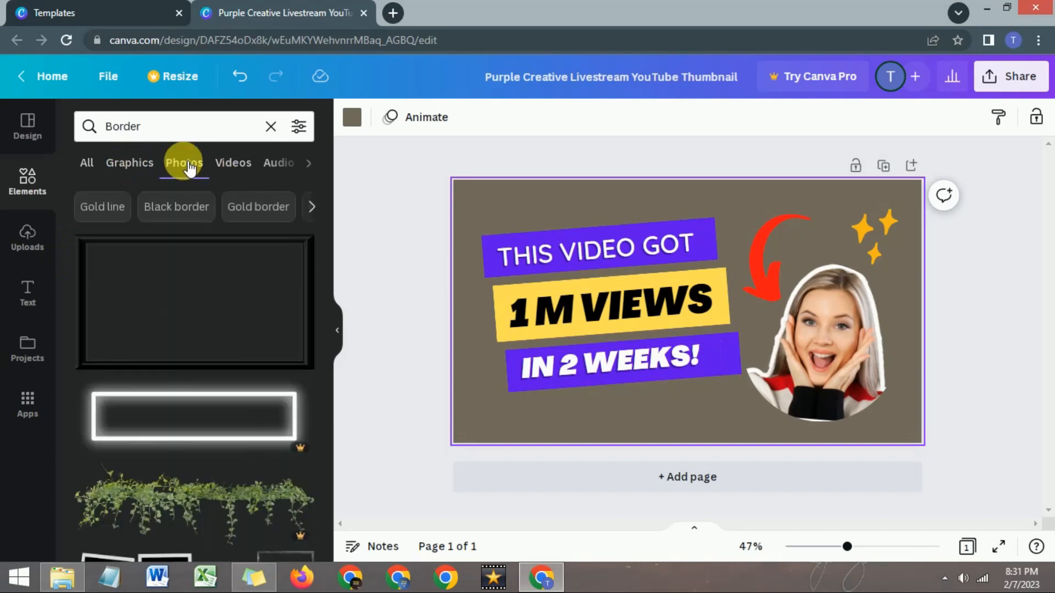
pyautogui.scroll(-5, 212, 292)
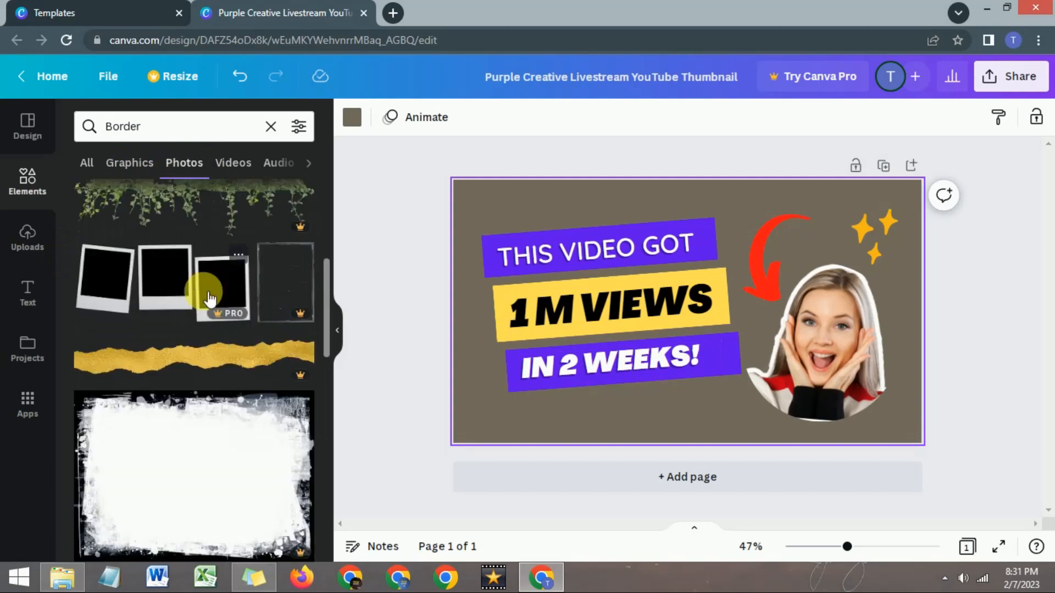
pyautogui.scroll(5, 210, 293)
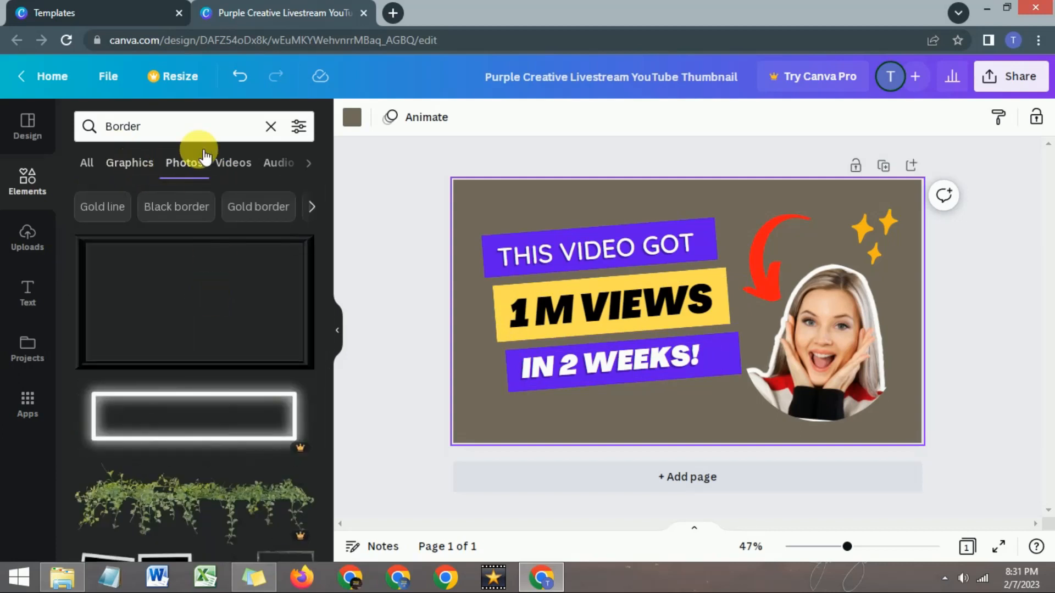
# - Add the red YouTube icon from a "youtube icone" graphics search below the text banners, and remove the curved red arrow
pyautogui.click(271, 126)
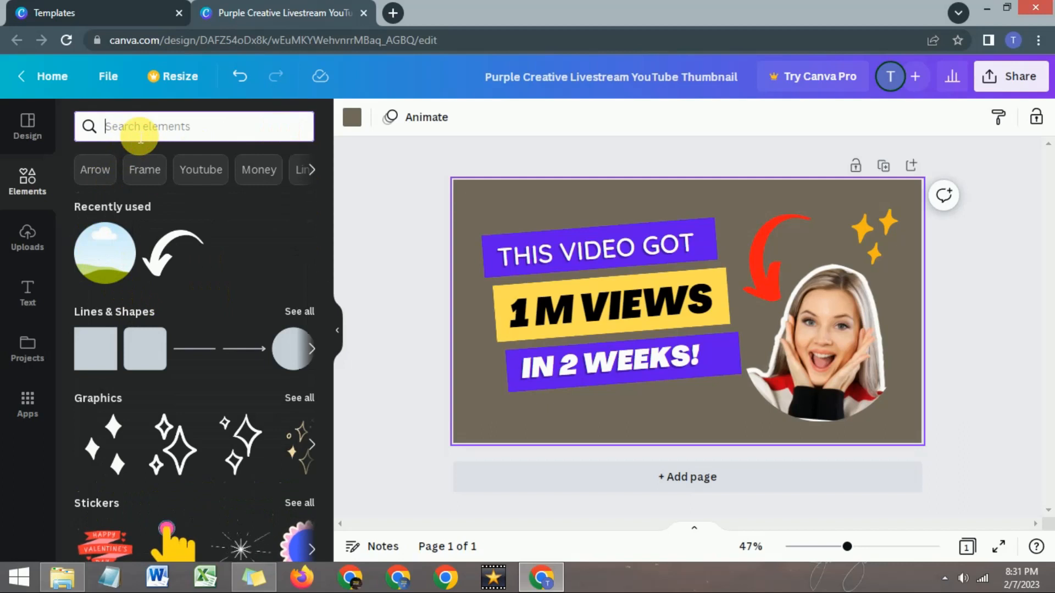
pyautogui.write('youtube')
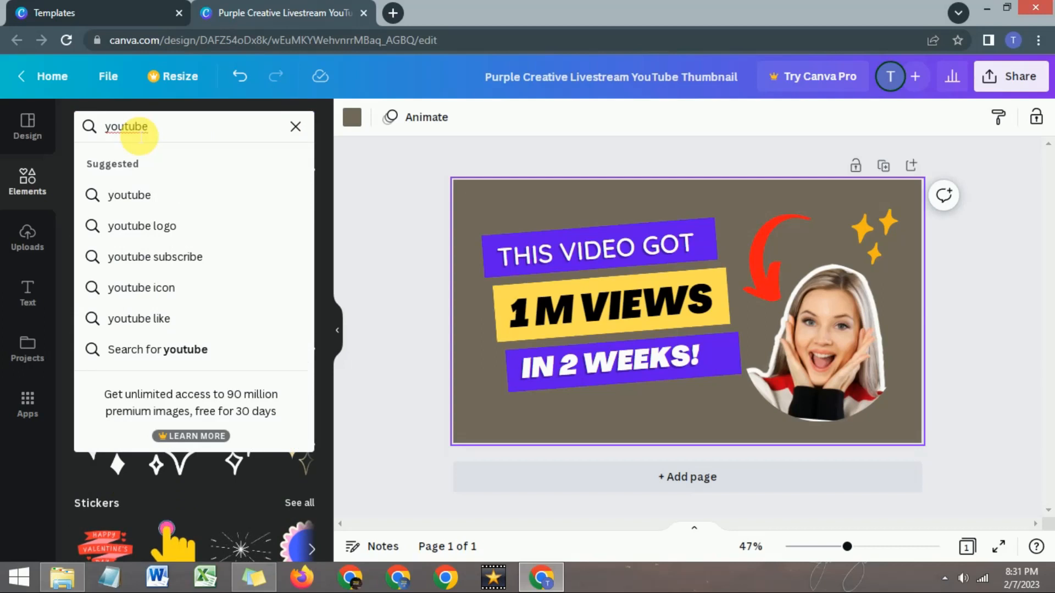
pyautogui.write(' icone')
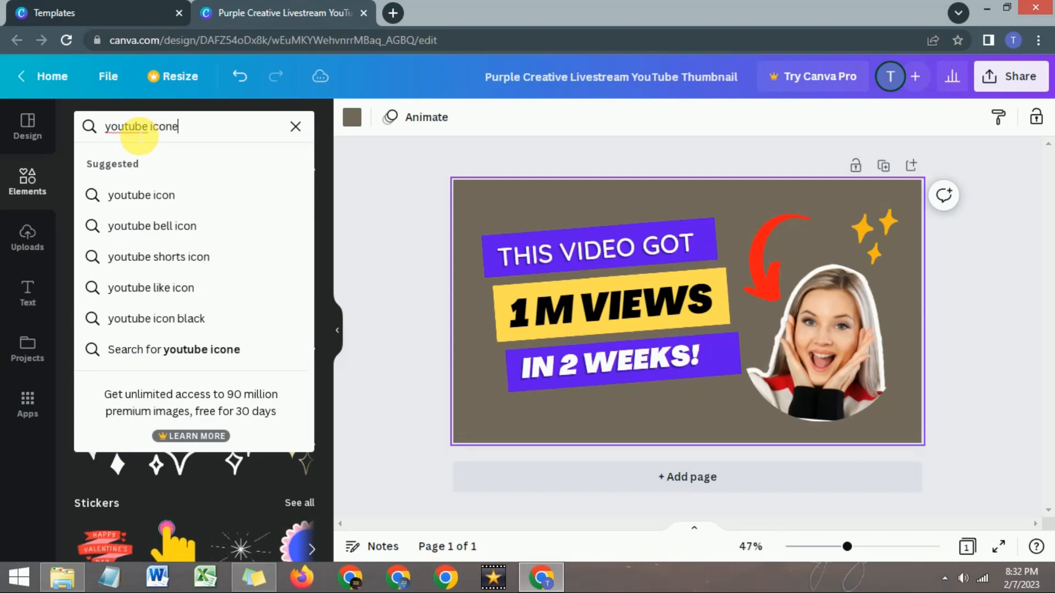
pyautogui.press('Return')
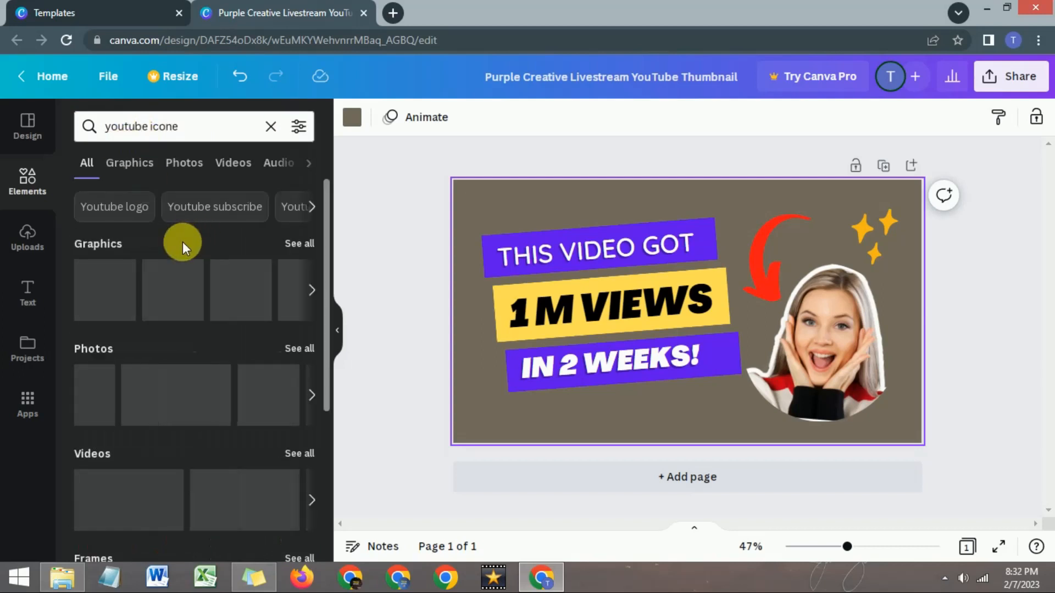
pyautogui.click(301, 243)
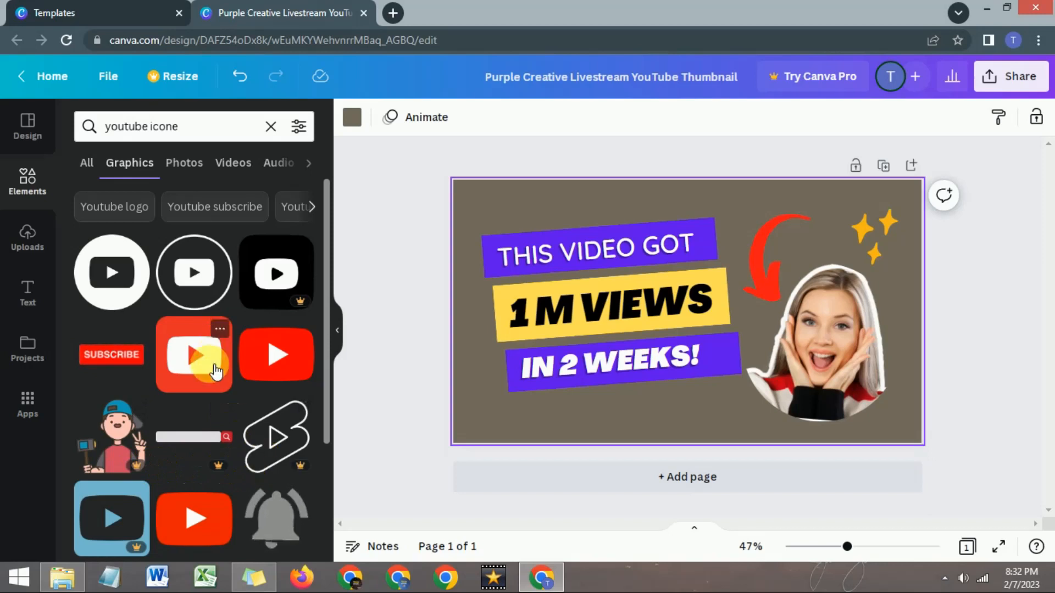
pyautogui.moveTo(271, 360); pyautogui.dragTo(698, 417)
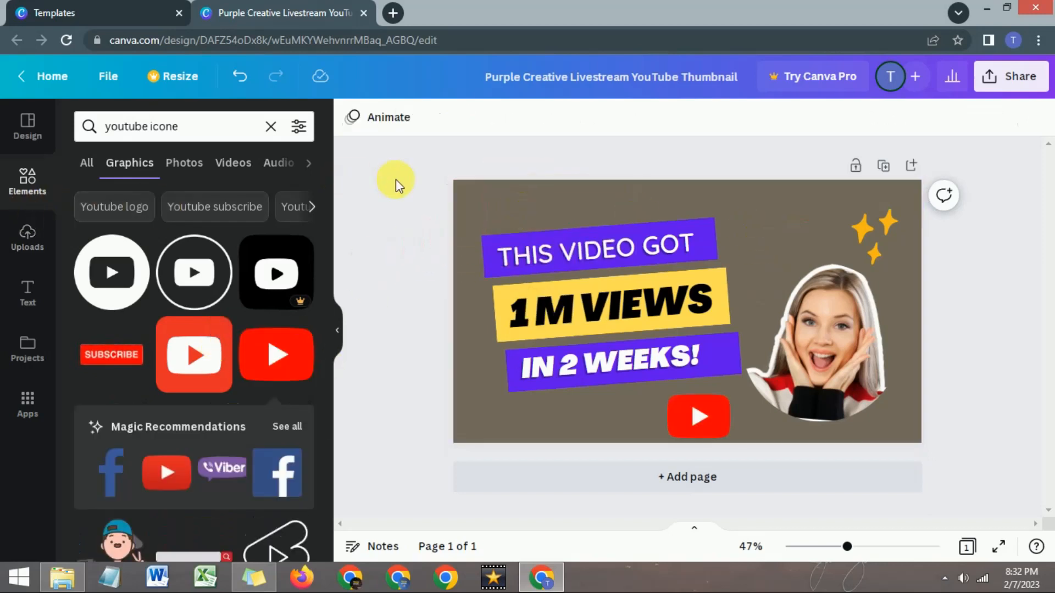
# - Upload the "blogger bin" image from the Downloads folder
pyautogui.click(23, 246)
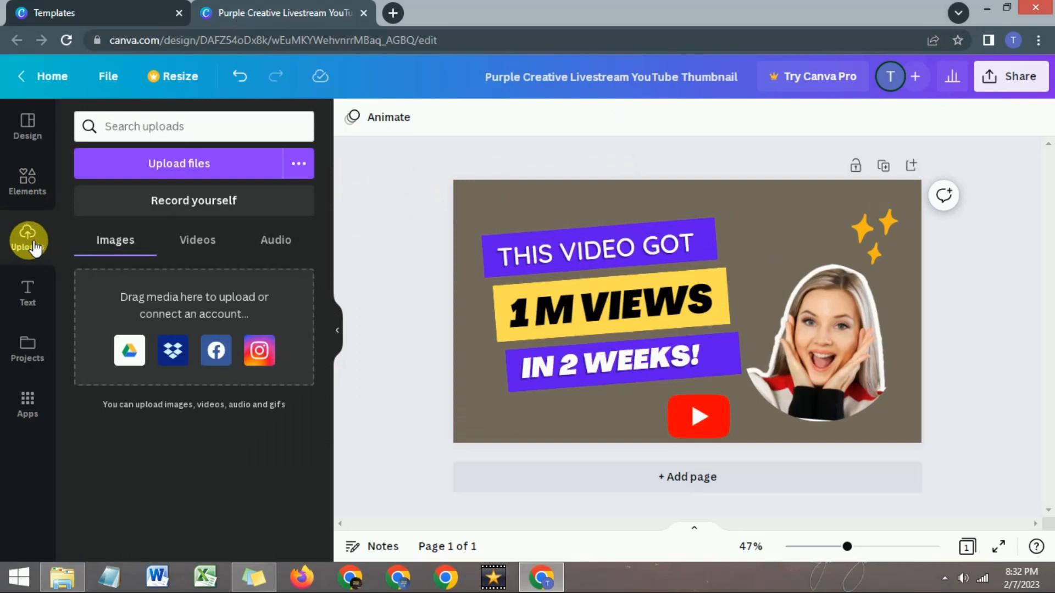
pyautogui.click(773, 263)
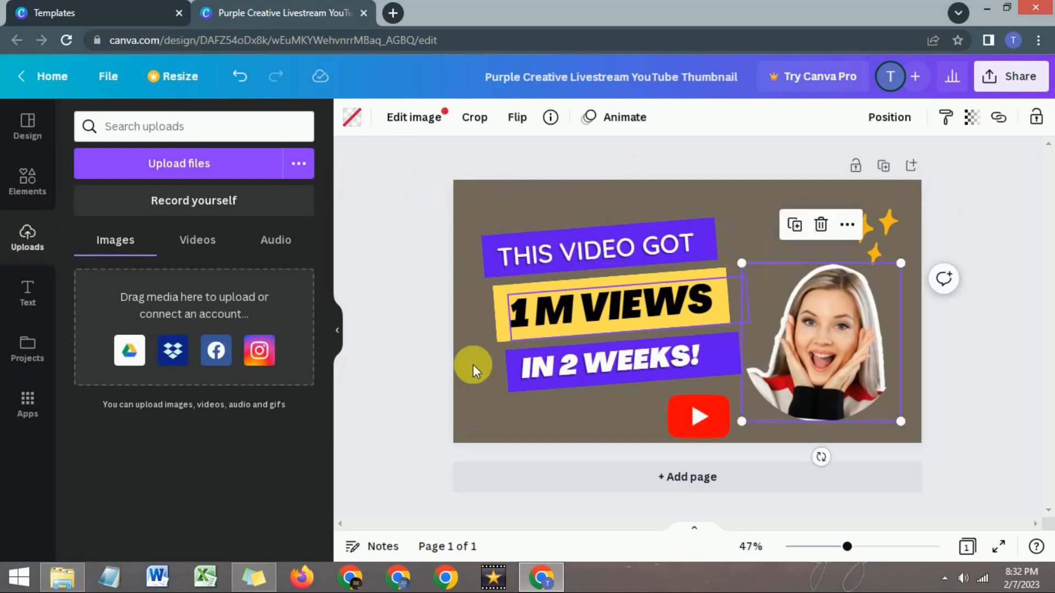
pyautogui.click(470, 401)
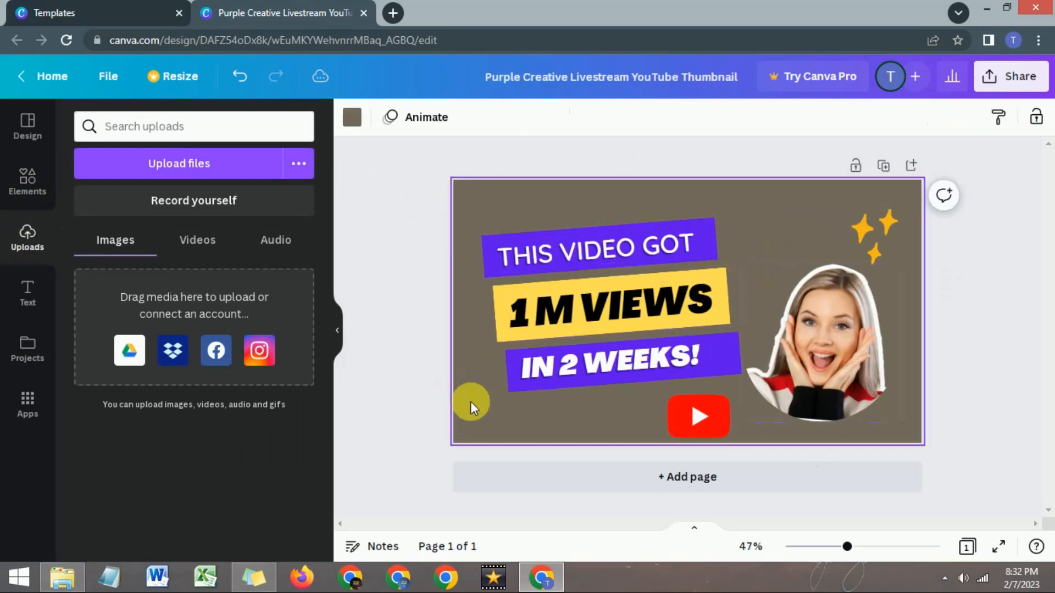
pyautogui.click(175, 171)
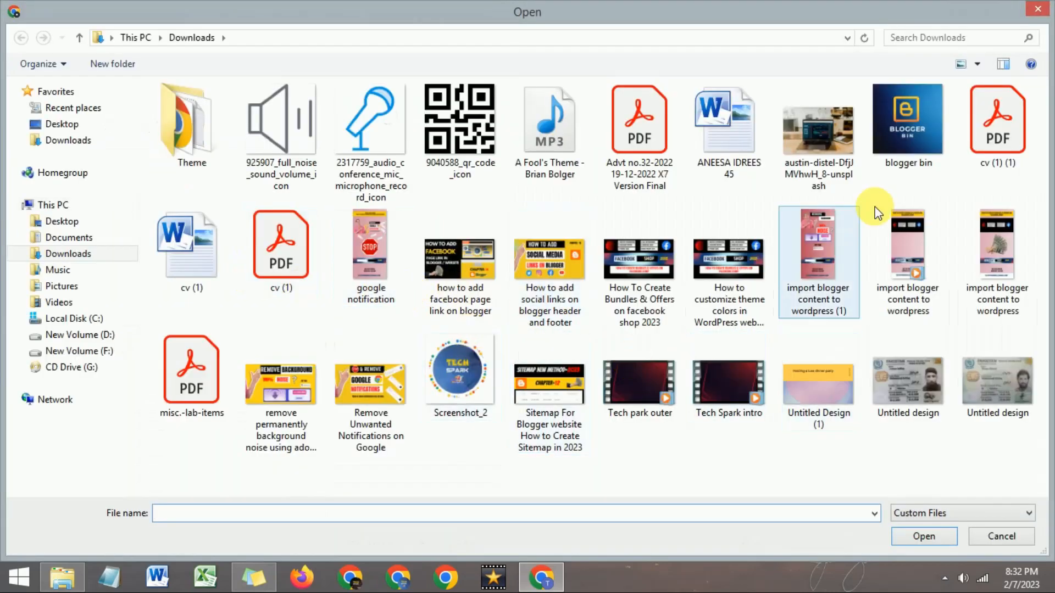
pyautogui.click(908, 140)
pyautogui.click(908, 534)
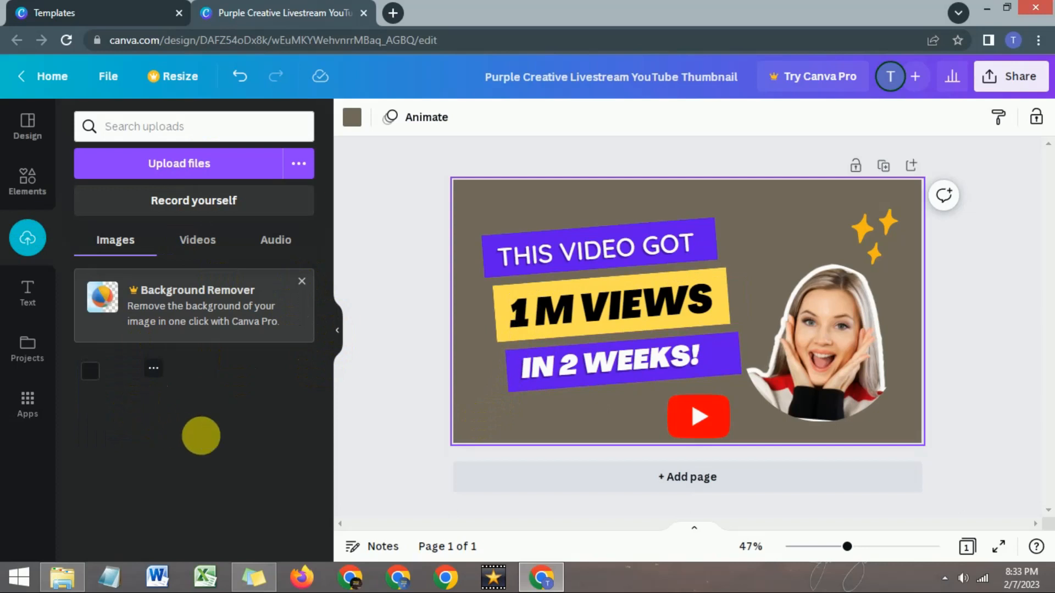
# - Place the uploaded Blogger Bin logo on the thumbnail and shrink it to fit above the woman's photo, beside the stars
pyautogui.moveTo(124, 387); pyautogui.dragTo(780, 228)
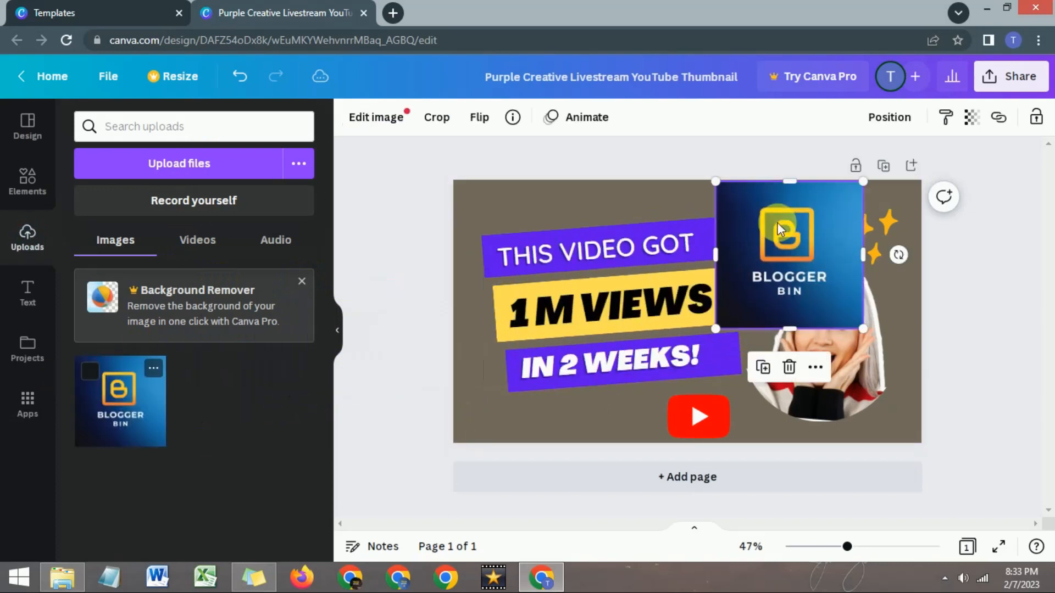
pyautogui.moveTo(727, 332); pyautogui.dragTo(803, 237)
pyautogui.click(574, 420)
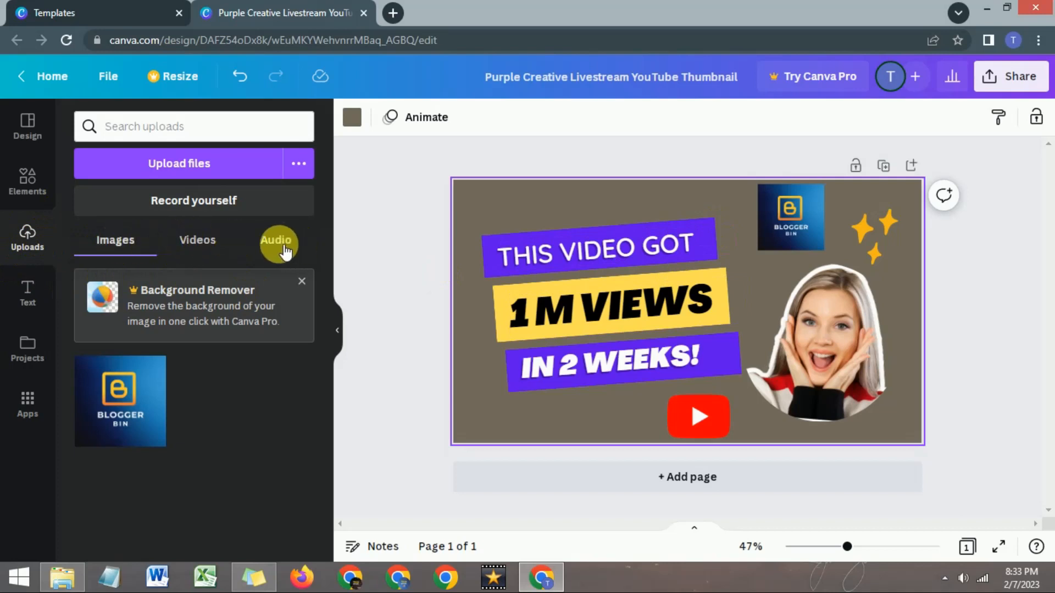
pyautogui.click(28, 290)
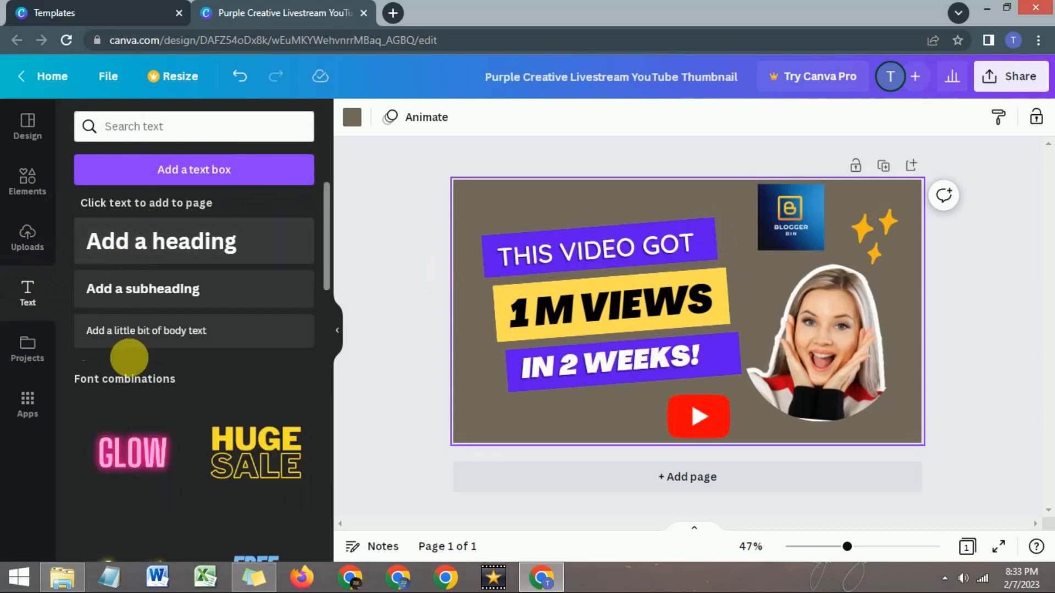
pyautogui.click(33, 357)
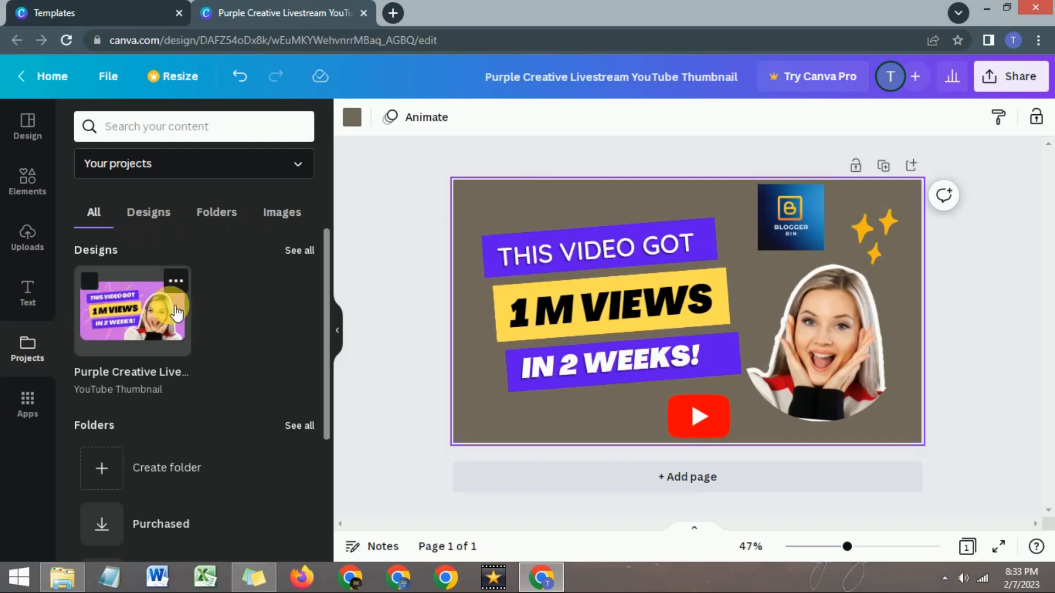
pyautogui.click(27, 125)
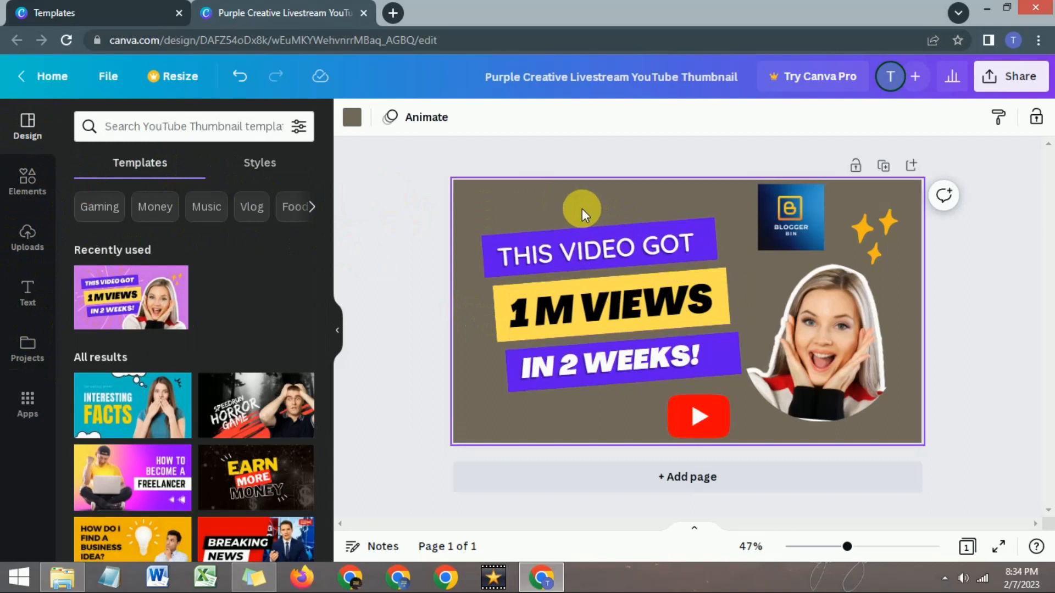
# - Download the finished thumbnail with PNG as the file type
pyautogui.click(1020, 87)
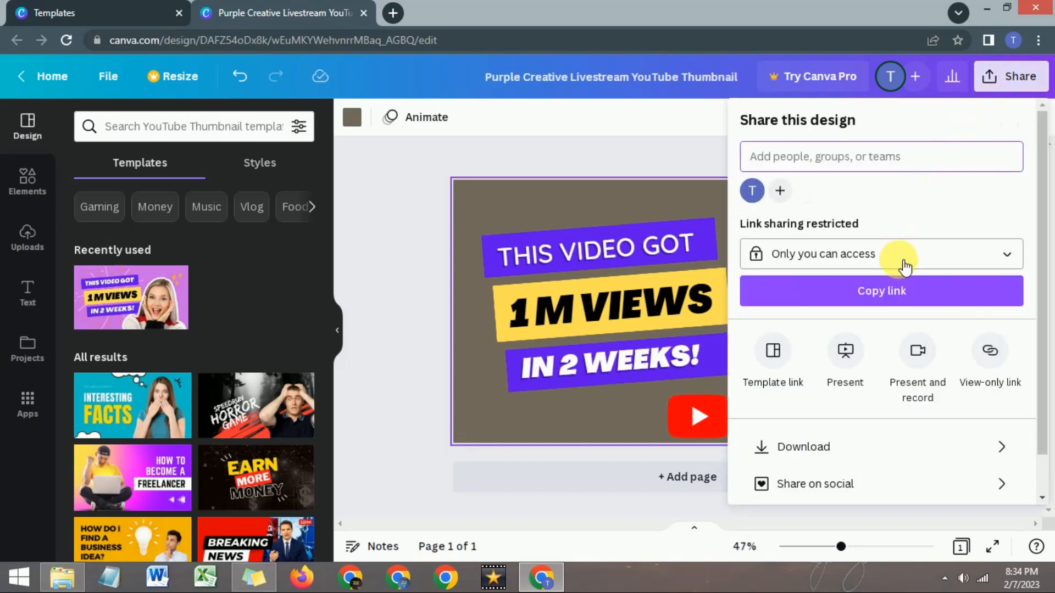
pyautogui.scroll(-1, 1047, 329)
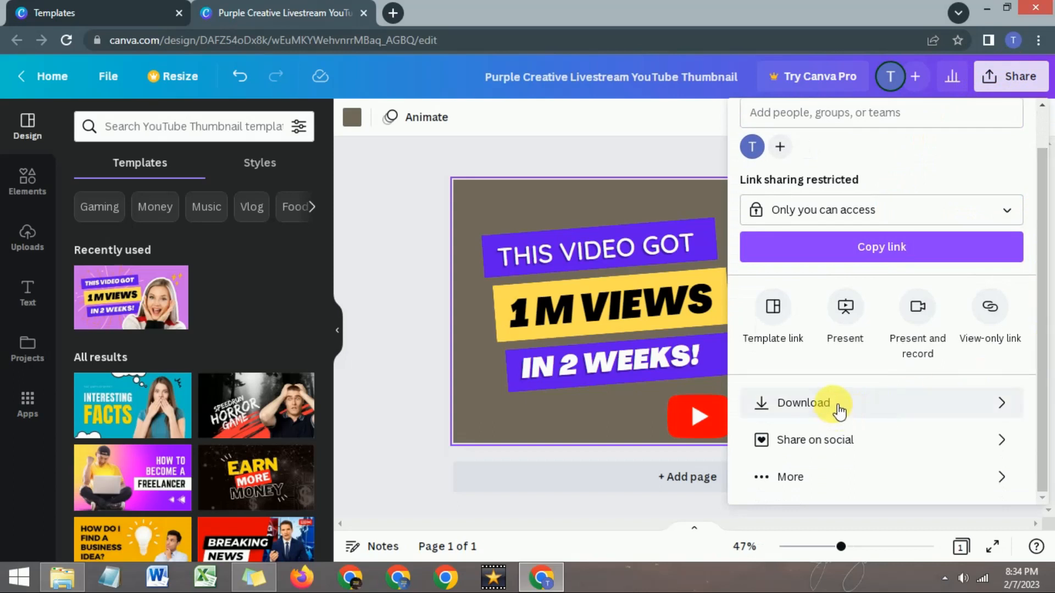
pyautogui.click(859, 408)
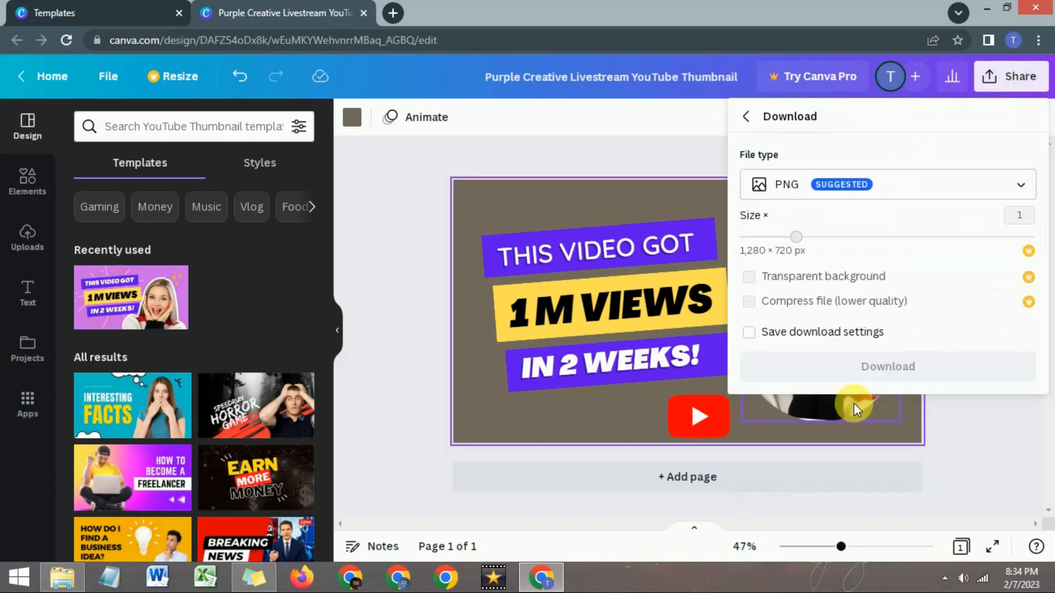
pyautogui.click(1025, 188)
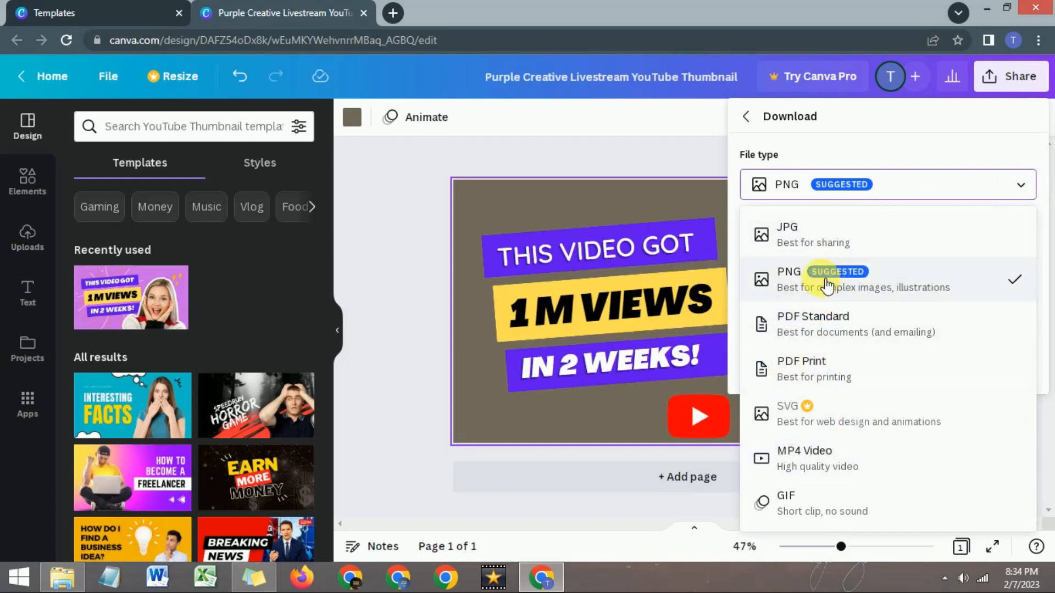
pyautogui.click(864, 286)
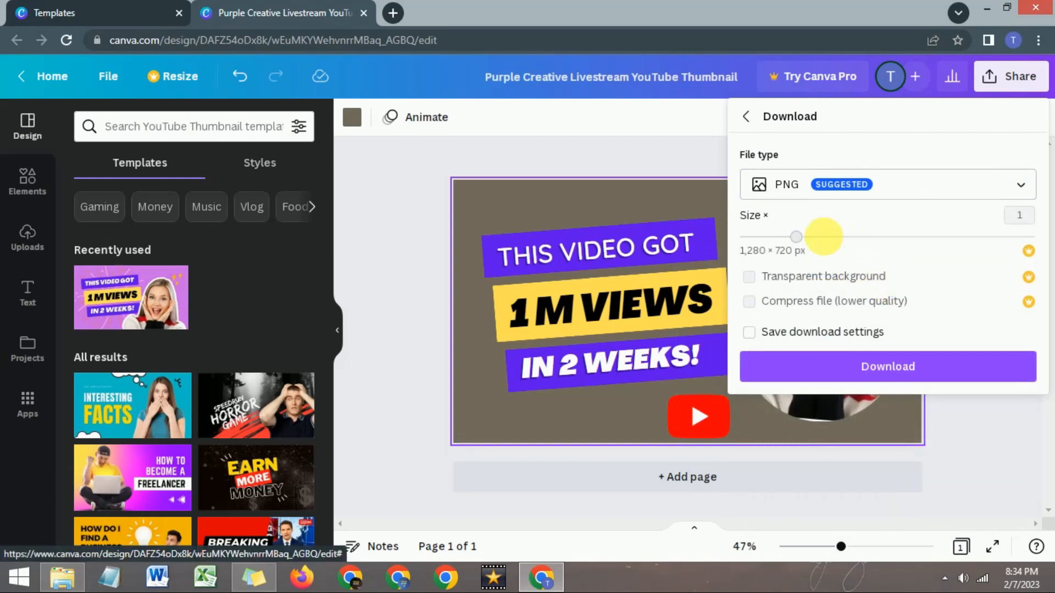
pyautogui.click(877, 368)
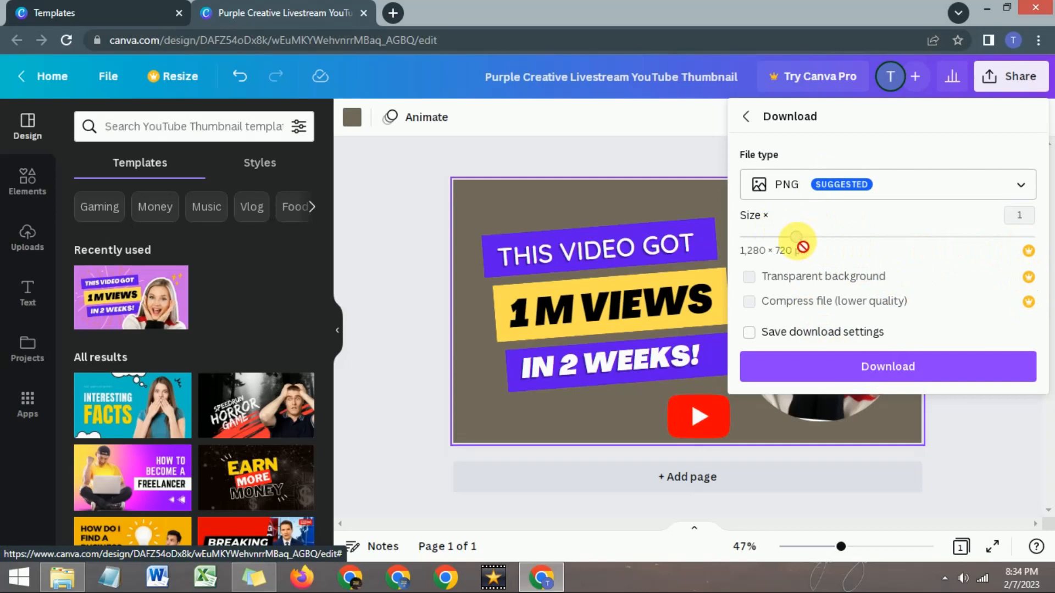
pyautogui.click(886, 368)
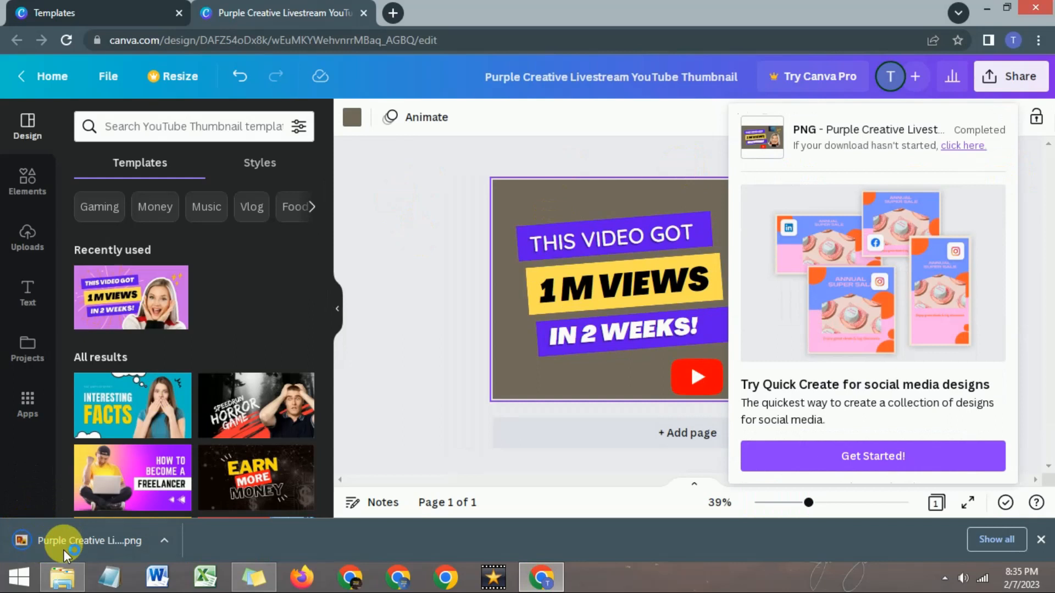
# - Open the downloaded thumbnail PNG in Windows Photo Viewer, check it and close the viewer
pyautogui.click(380, 344)
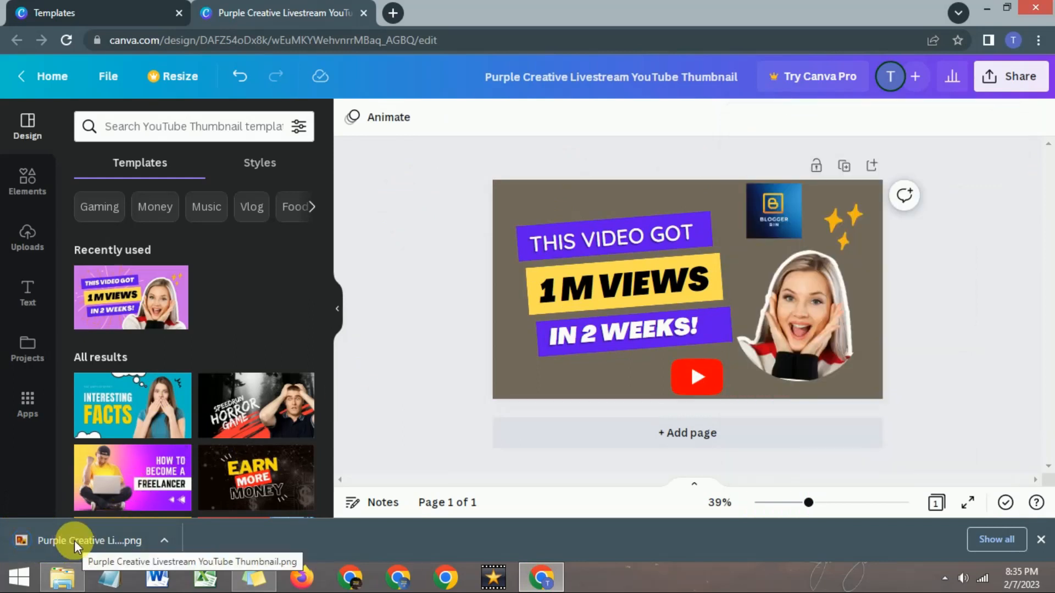
pyautogui.click(74, 541)
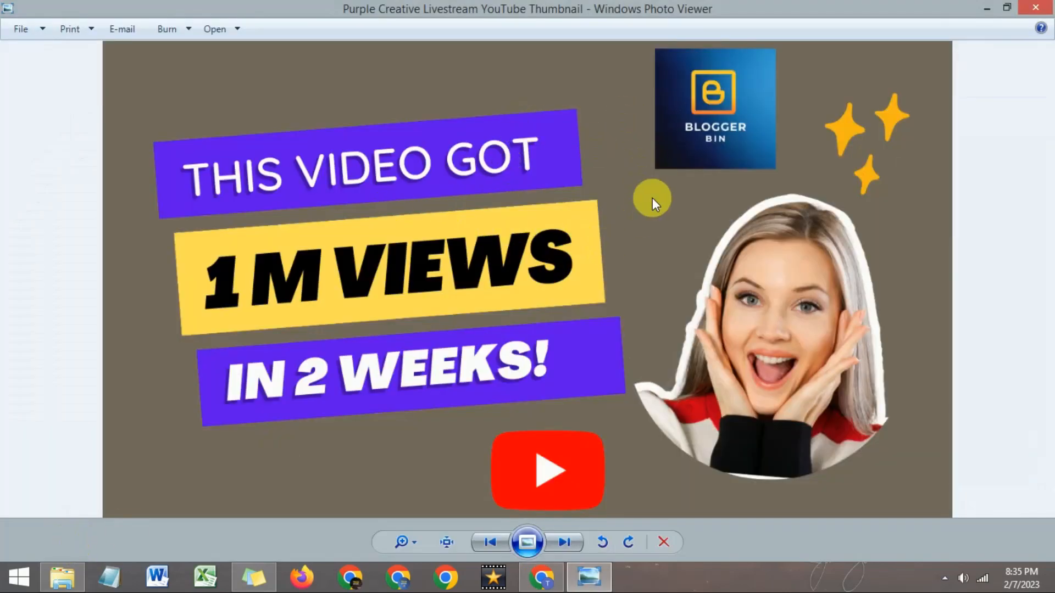
pyautogui.click(1036, 8)
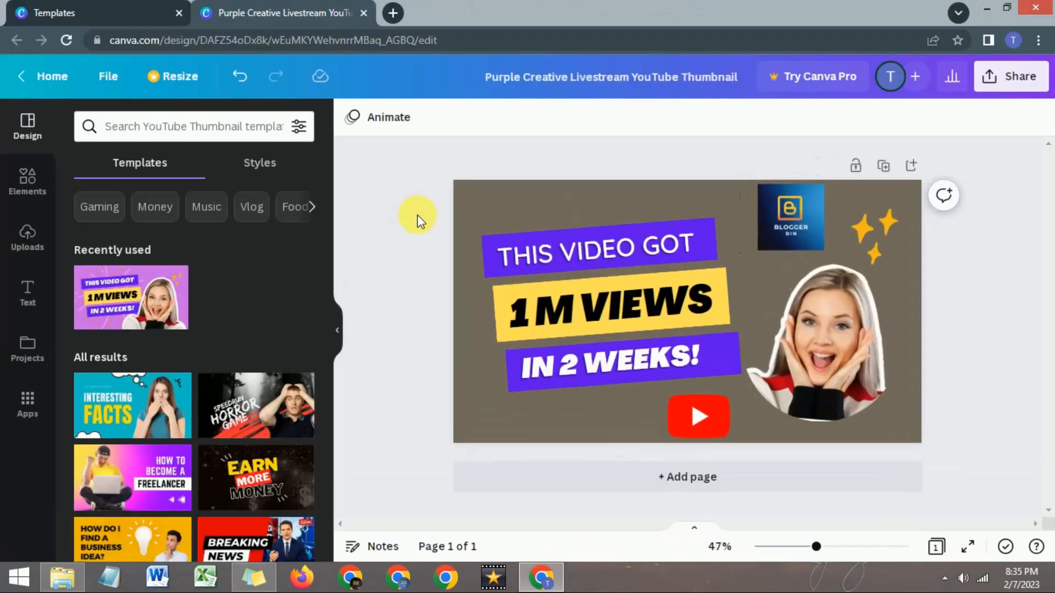
# - Add a second page to the design and apply the "Speedrun Horror Game" template to it
pyautogui.click(688, 481)
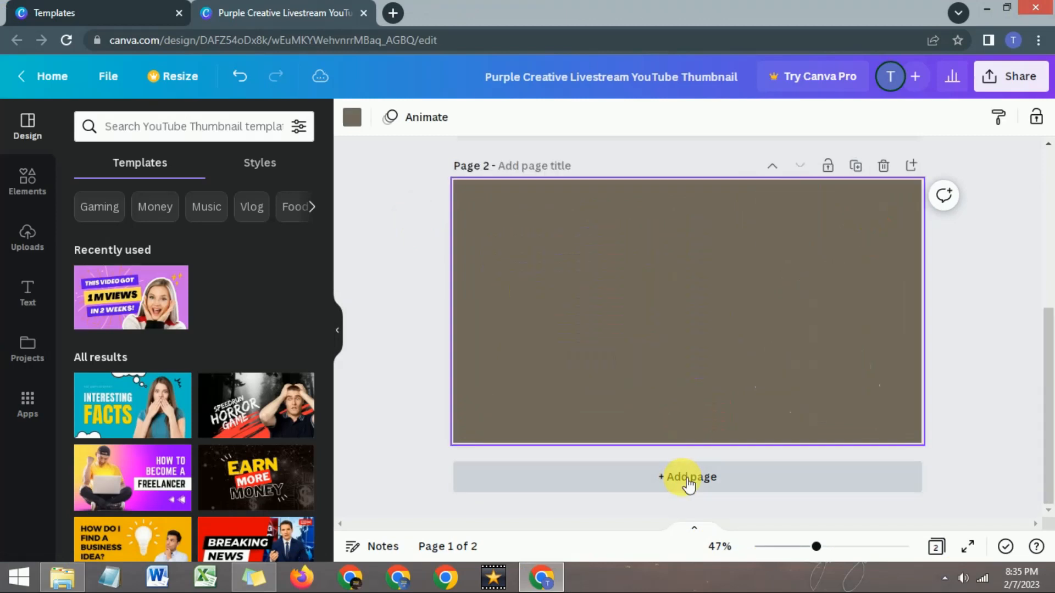
pyautogui.click(259, 412)
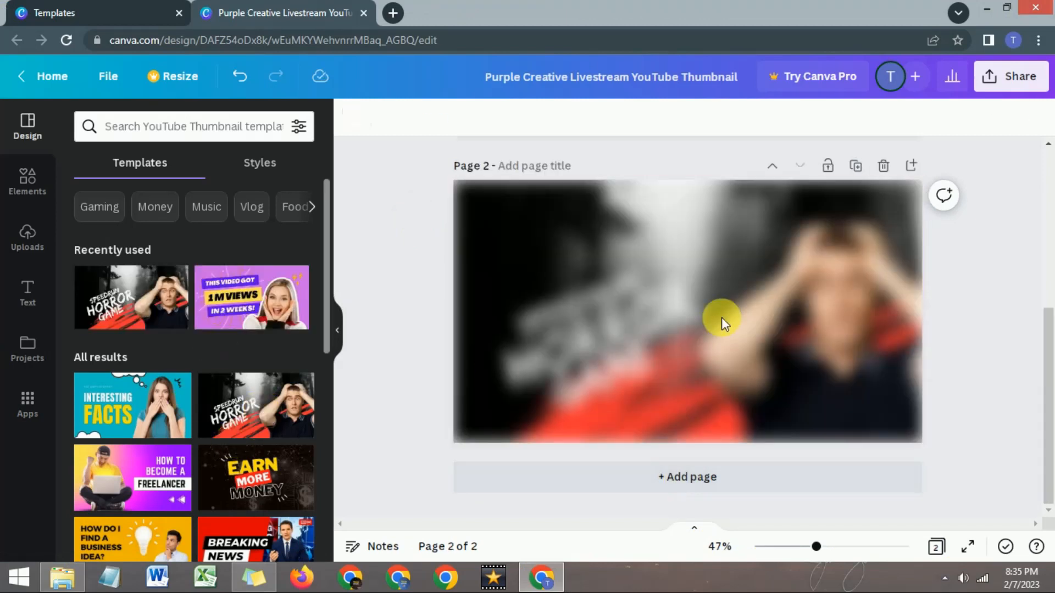
pyautogui.moveTo(1048, 364); pyautogui.dragTo(967, 253)
pyautogui.scroll(-5, 671, 385)
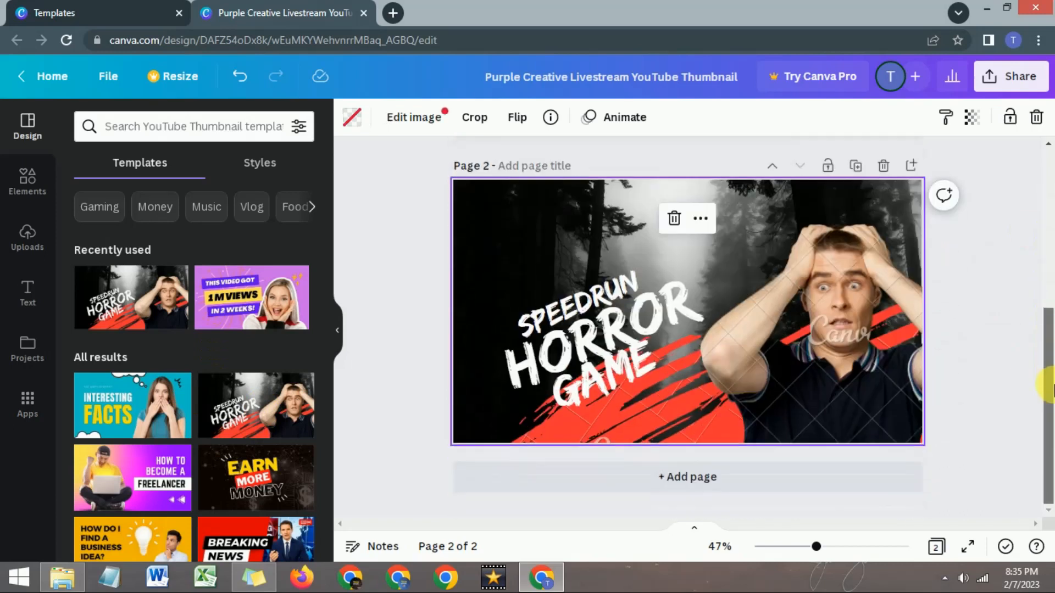
pyautogui.click(822, 375)
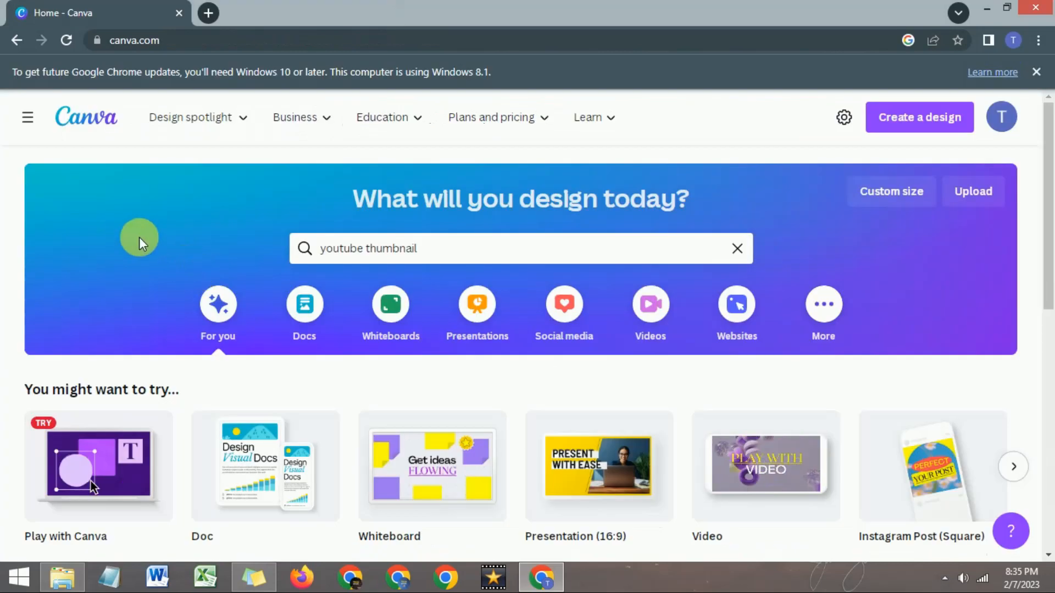
pyautogui.scroll(-5, 139, 236)
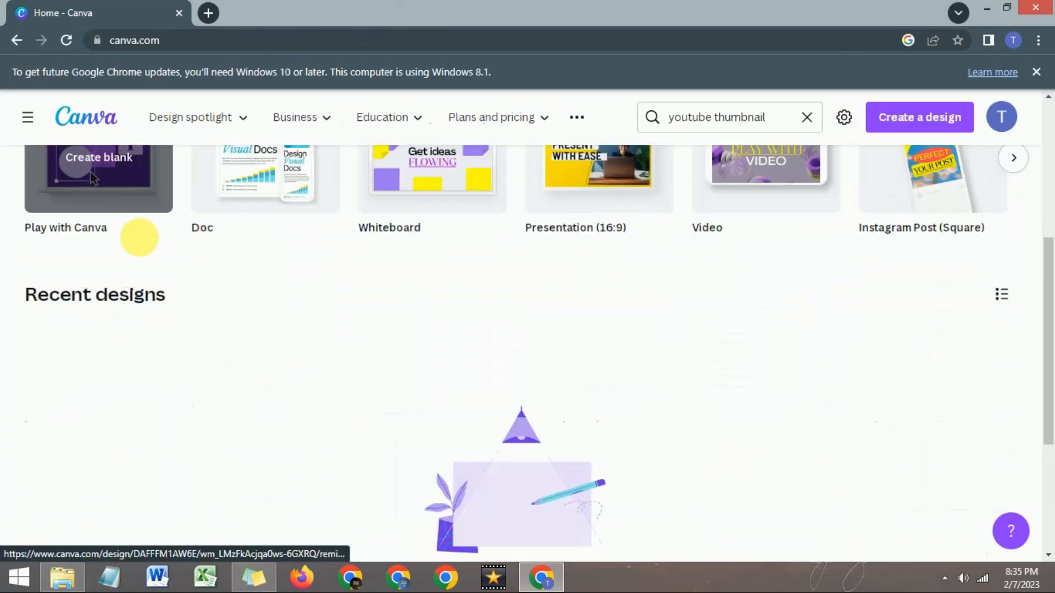
pyautogui.scroll(4, 140, 238)
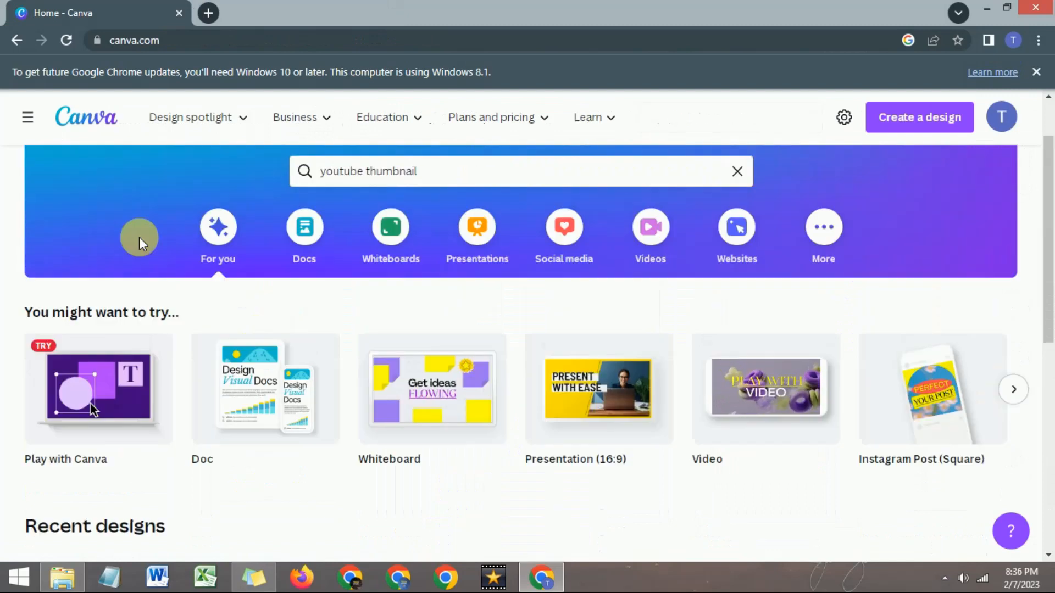